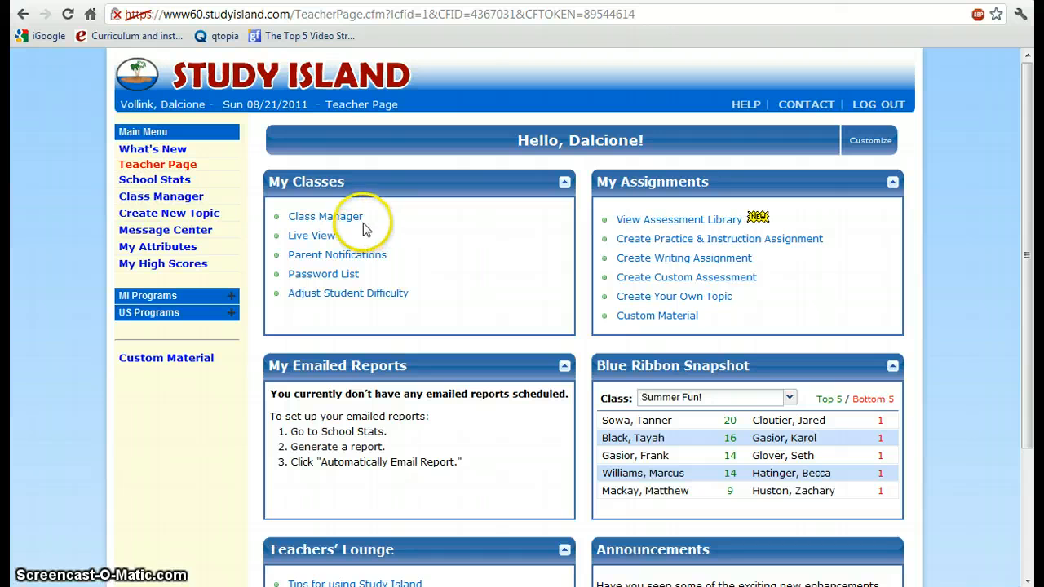
Open the Class Manager and review the actions available for the existing Summer Fun! class
left_click(355, 222)
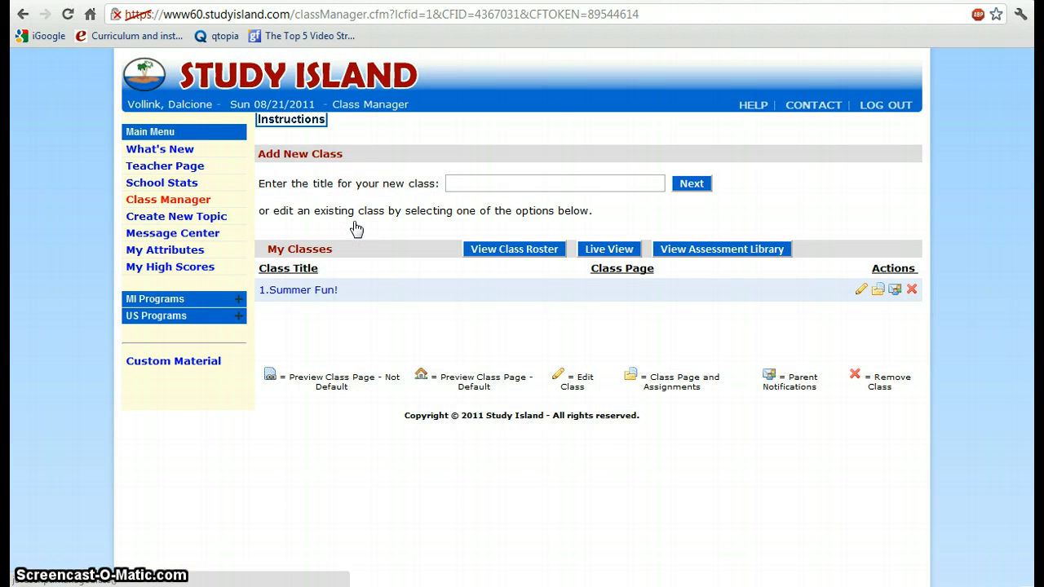
left_click(521, 334)
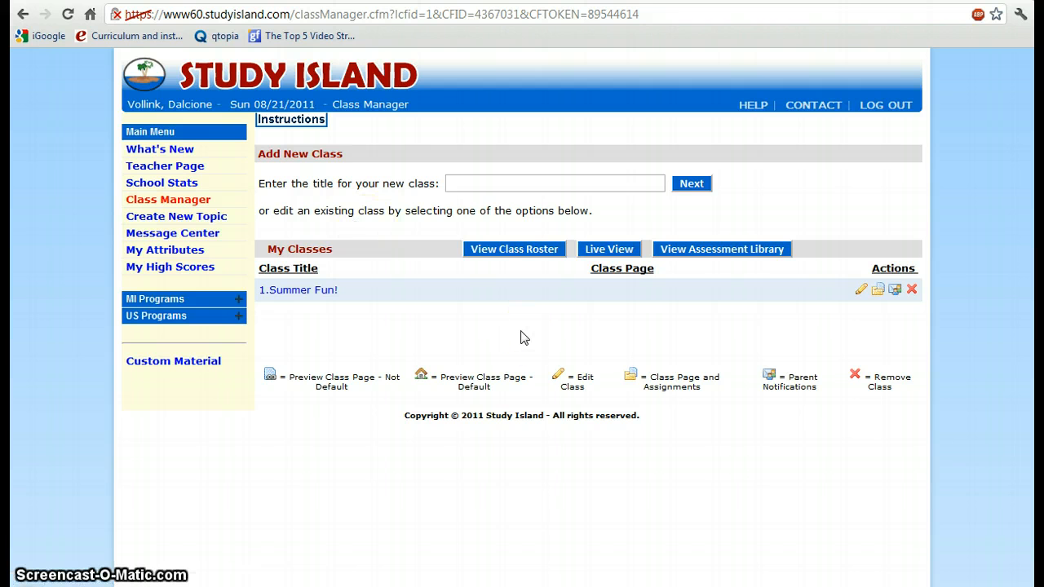
left_click(911, 290)
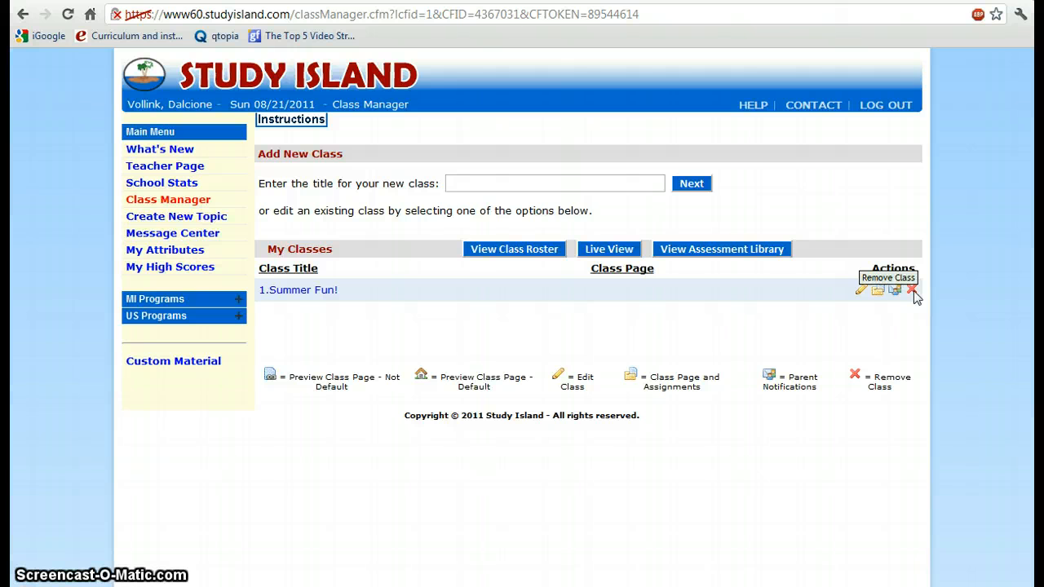
left_click(459, 297)
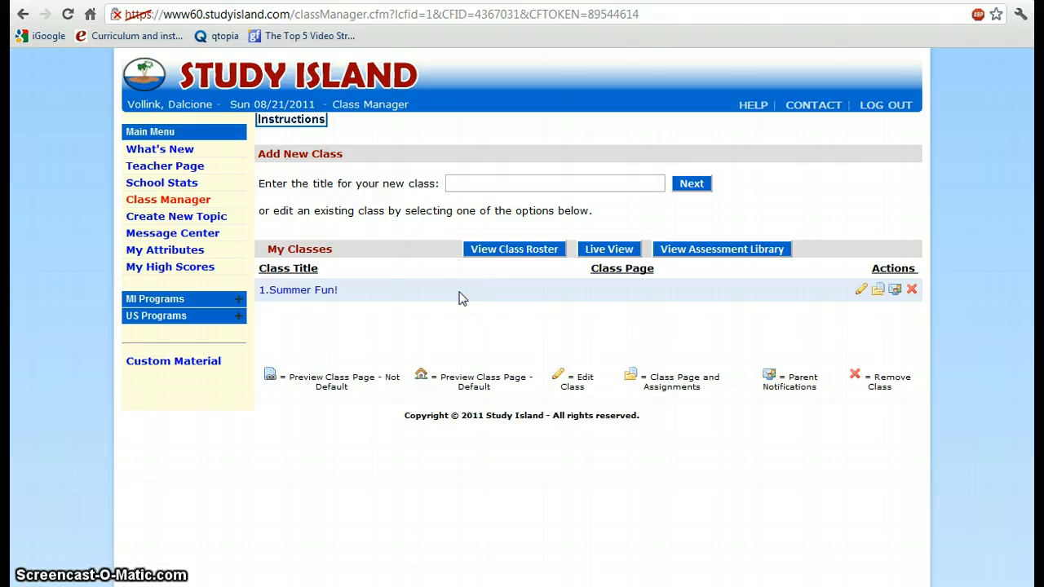
Add a new class titled "5th grade RTI 1" and continue to its properties
left_click(492, 179)
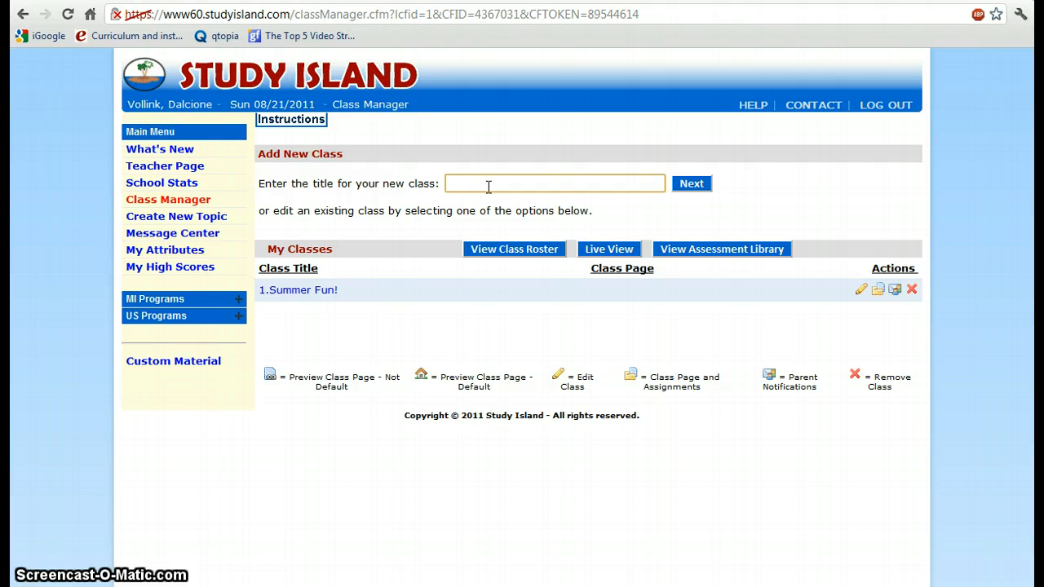
type("5th")
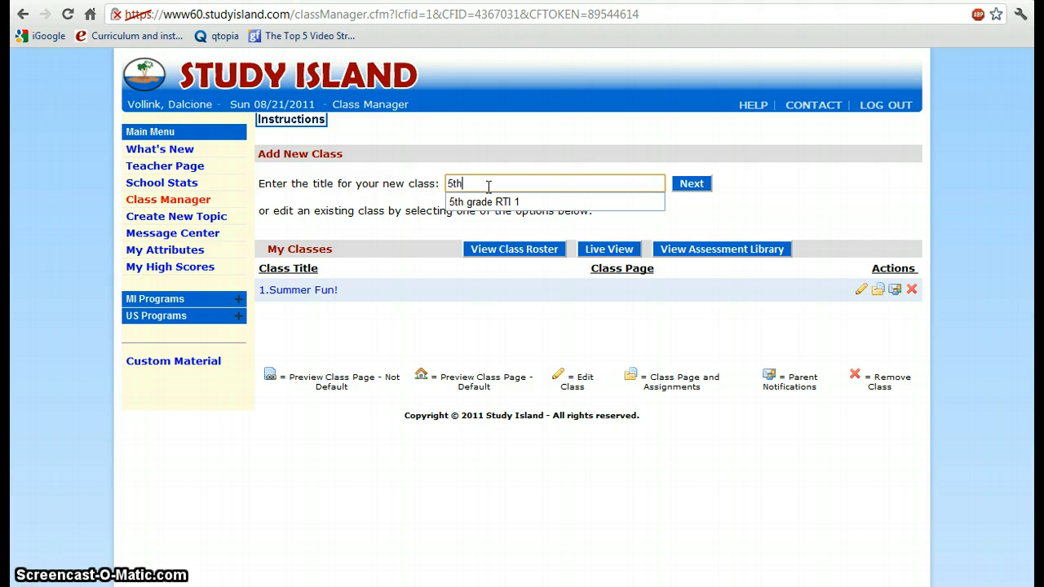
type(" Grade")
key("Down")
left_click(518, 205)
left_click(676, 179)
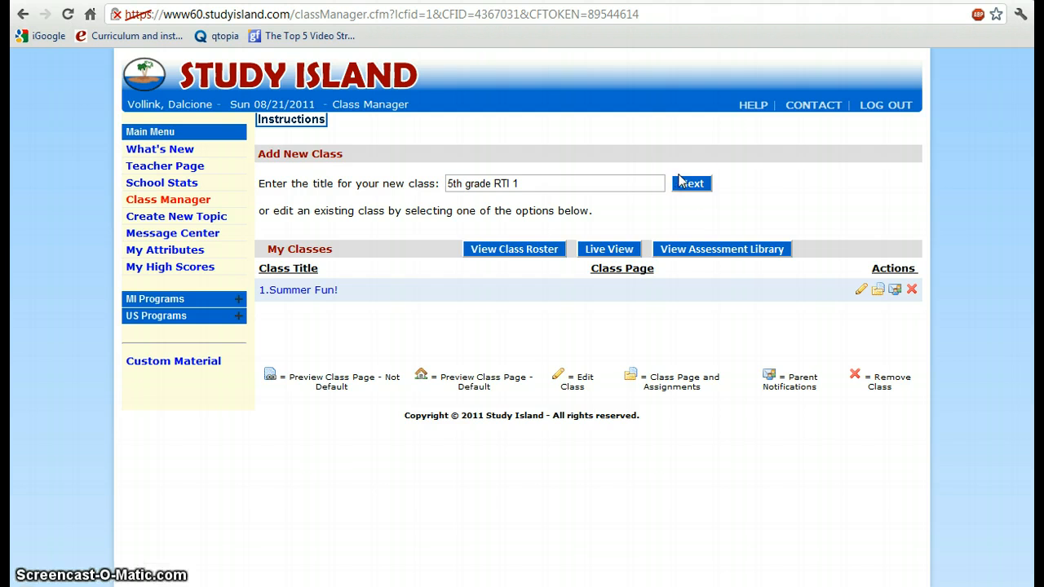
left_click(687, 184)
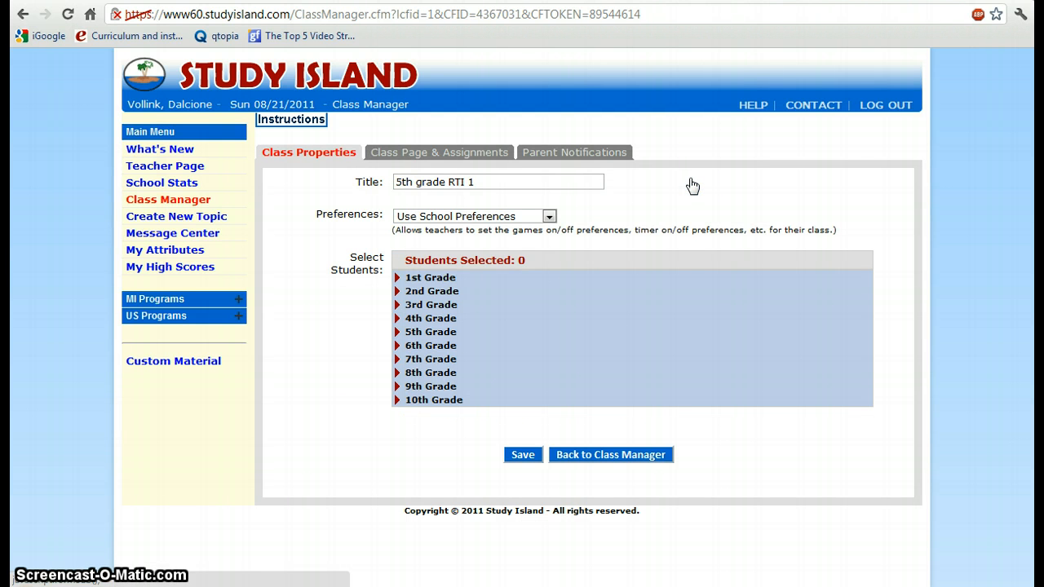
Add all 5th Grade students to the class and save it
left_click(416, 333)
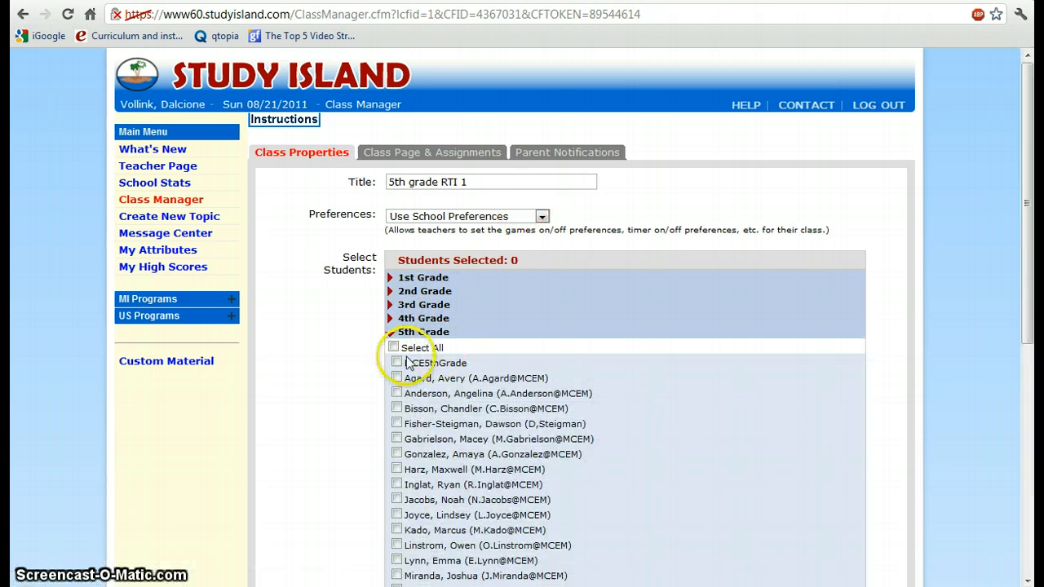
left_click(393, 347)
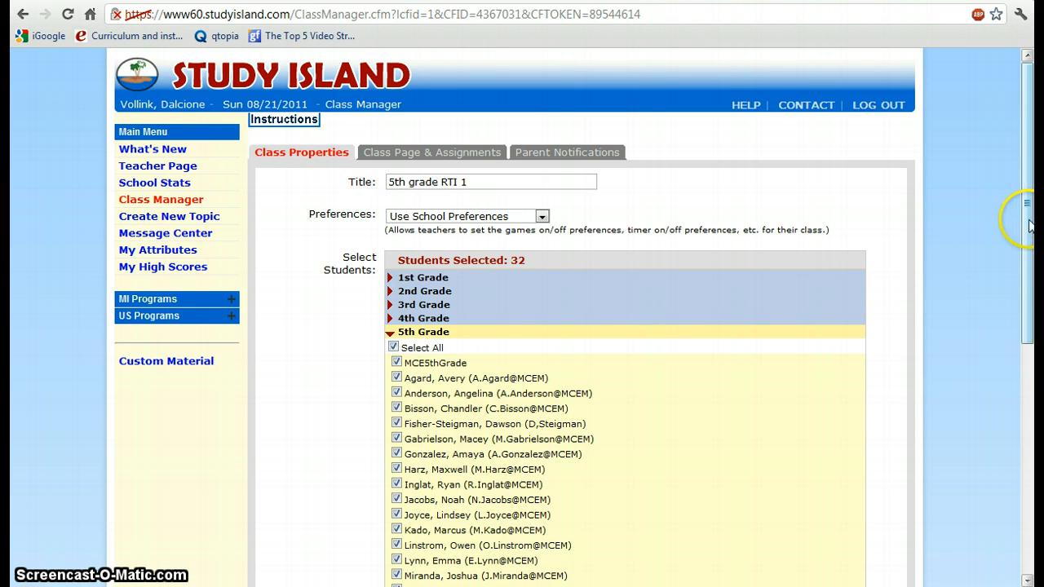
left_click_drag(1030, 210, 1030, 277)
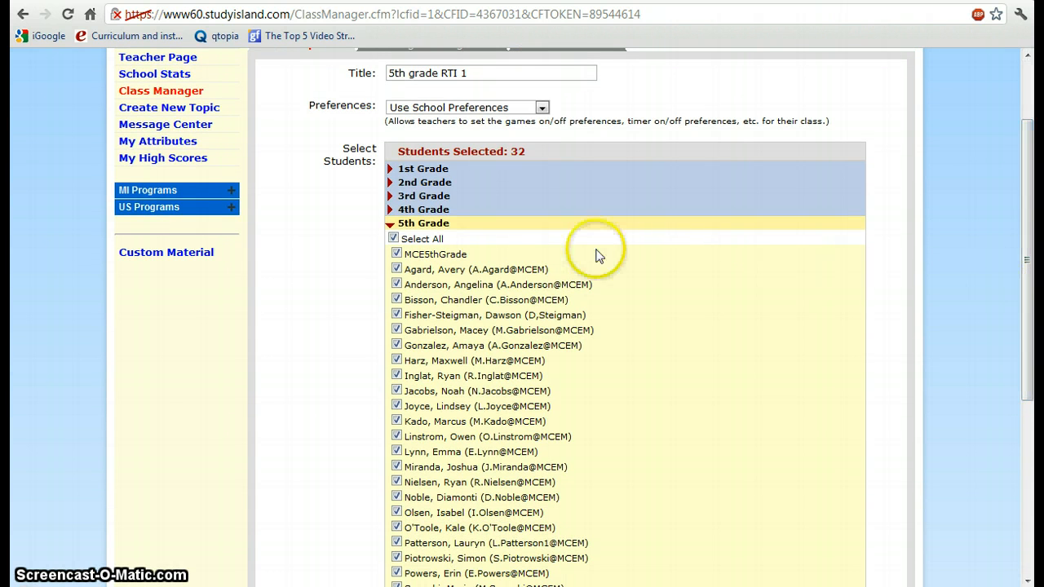
left_click_drag(1025, 275, 1030, 457)
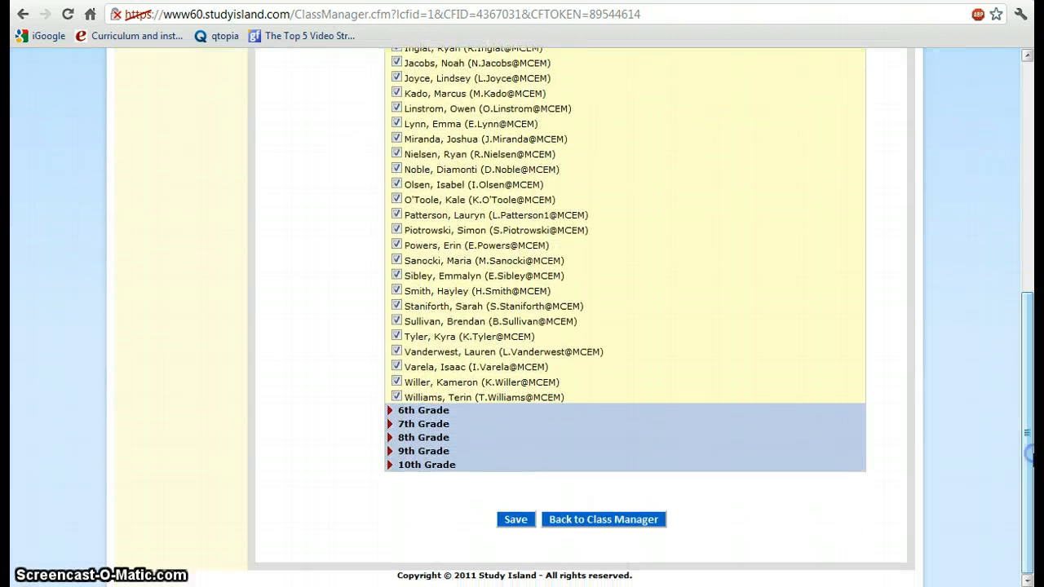
left_click(526, 519)
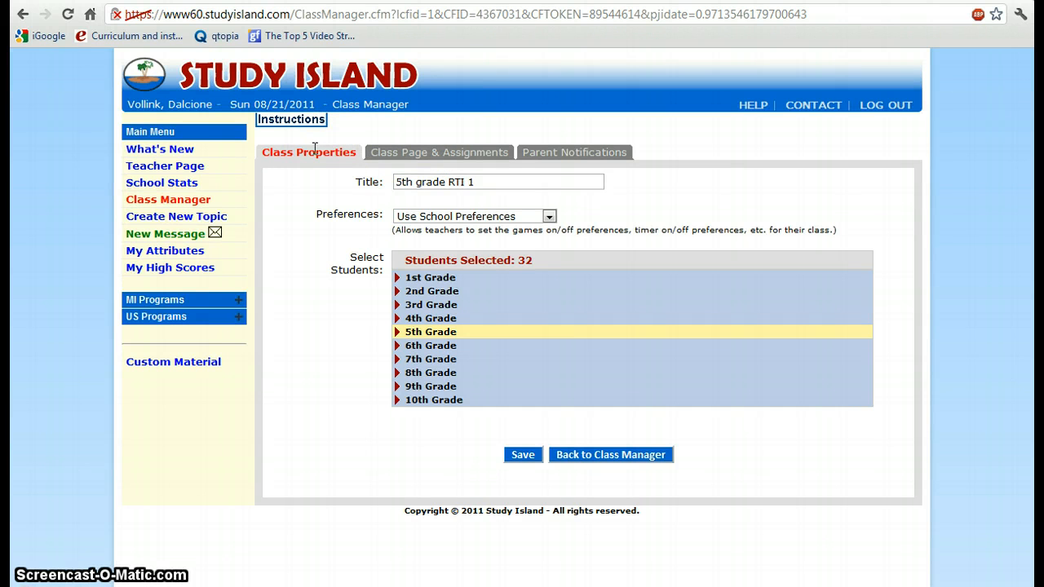
Open the class page and assignments settings for 5th grade RTI 1, view the assessment library and return to the class page
left_click(391, 152)
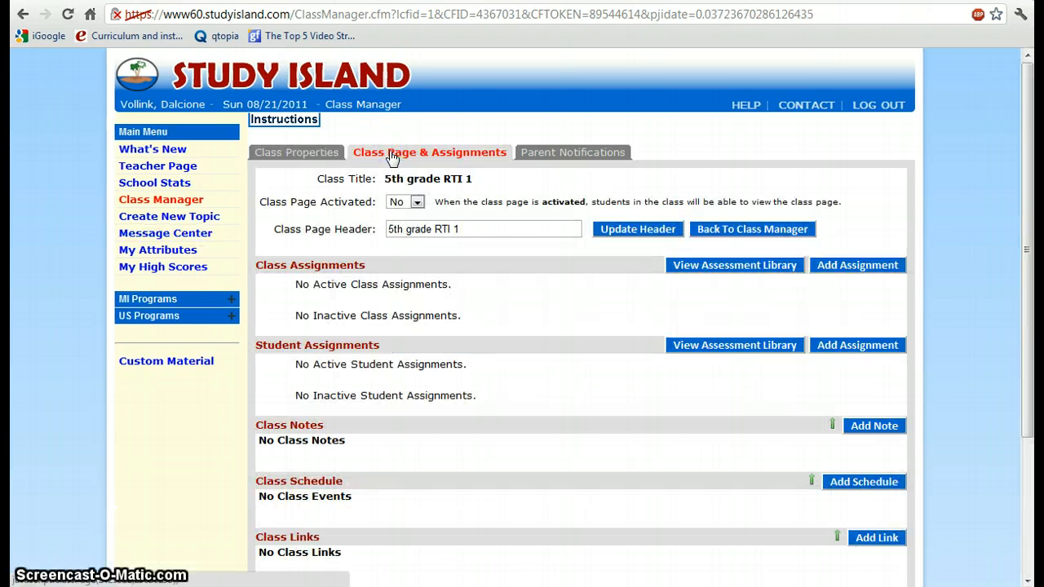
left_click_drag(1028, 198, 1029, 232)
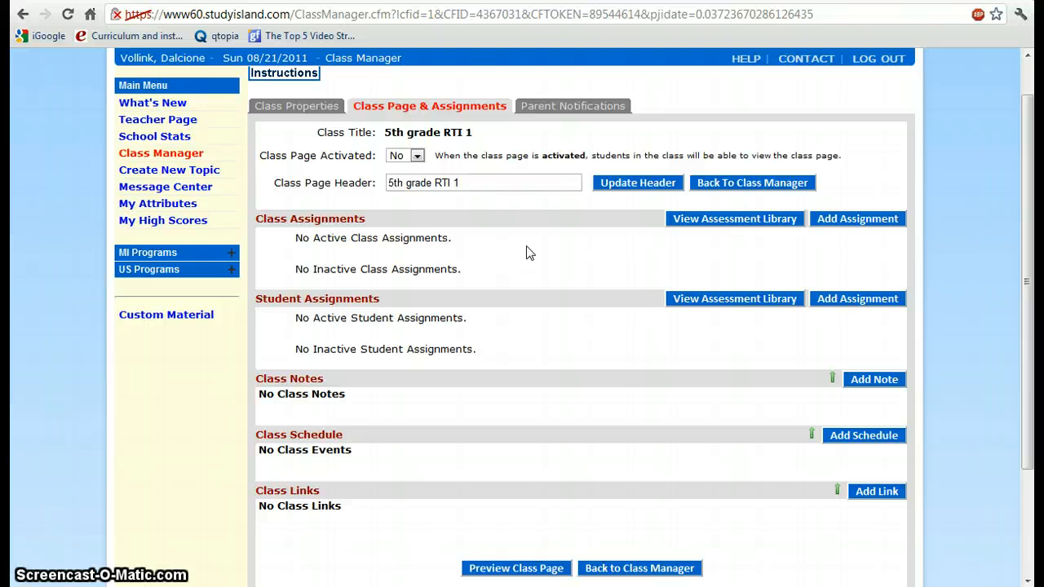
left_click(710, 227)
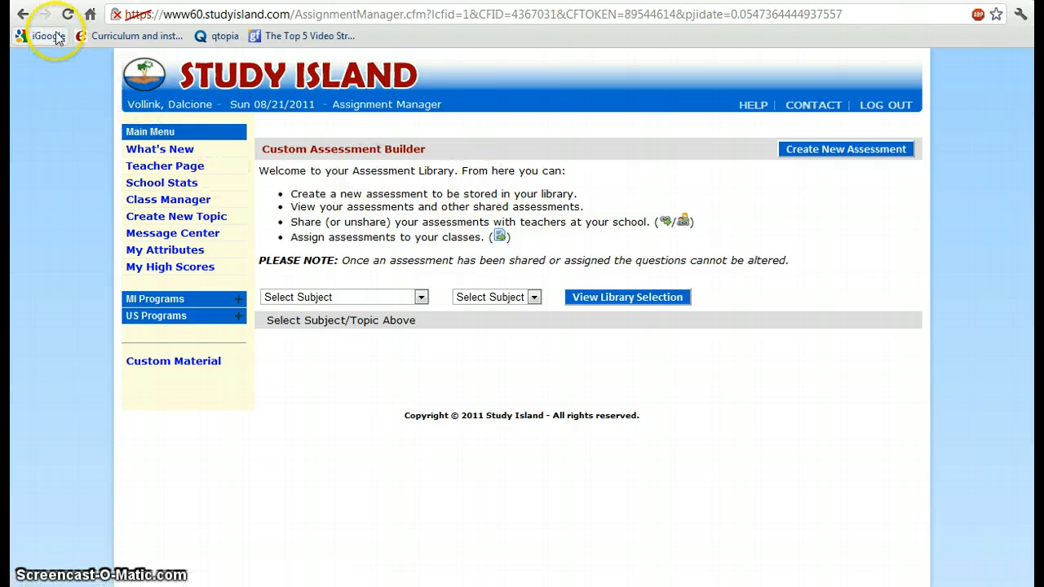
left_click(24, 16)
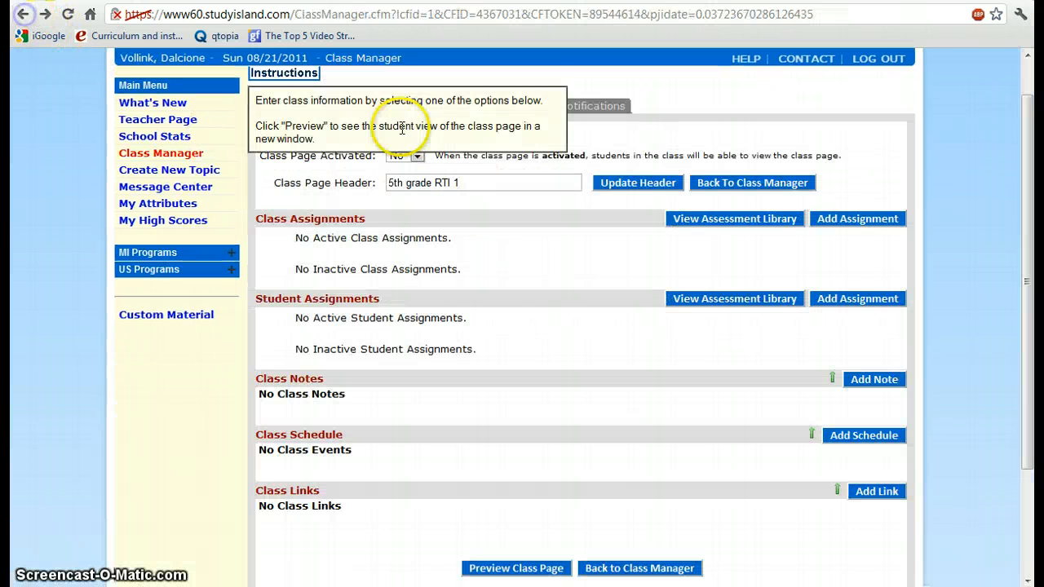
Add a class assignment of the Practice & Instruction type
left_click(848, 222)
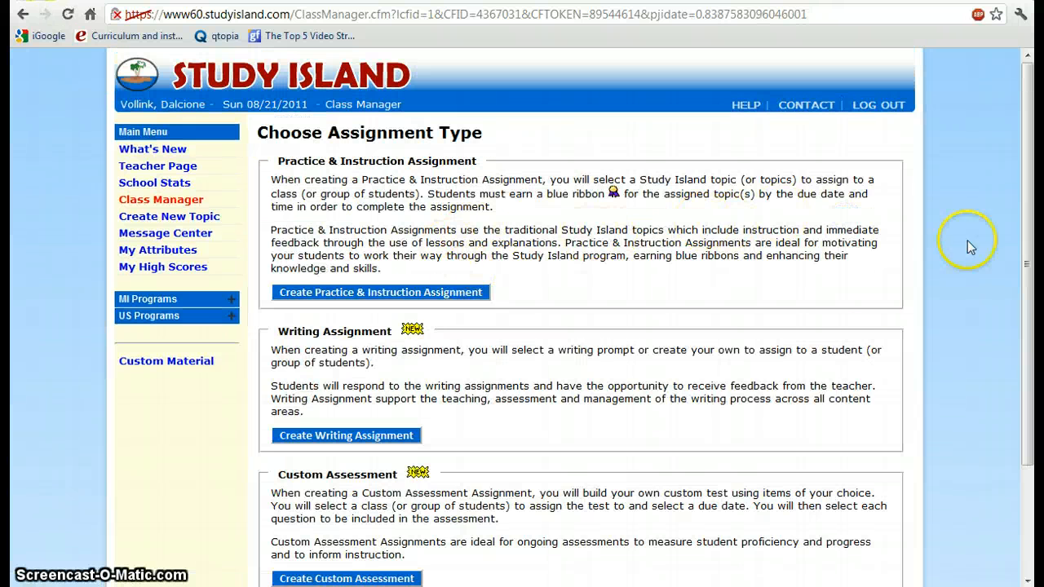
mouse_move(1029, 244)
left_mouse_down()
mouse_move(1029, 339)
mouse_move(1026, 249)
left_mouse_up()
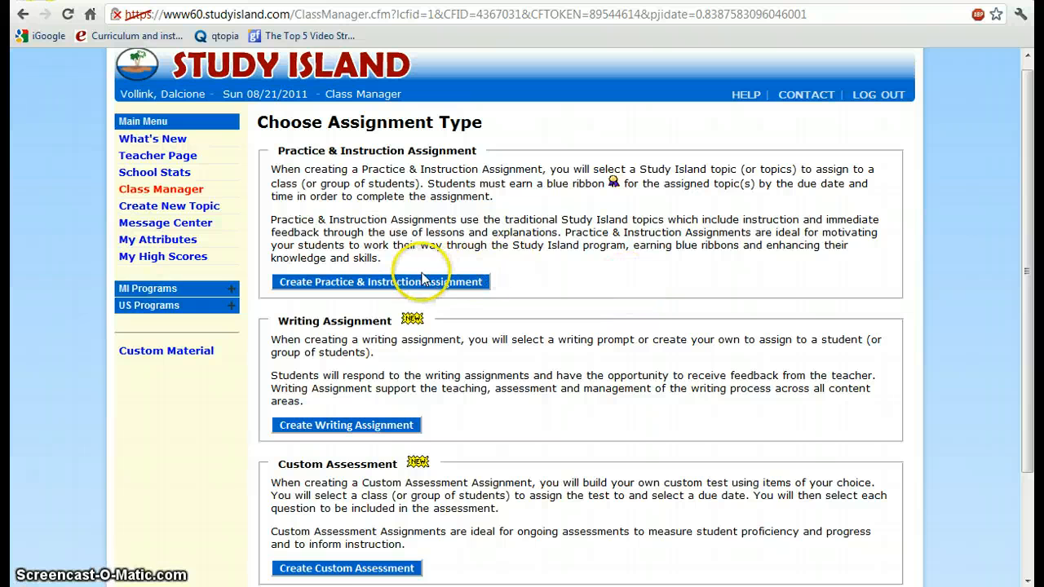
left_click(408, 283)
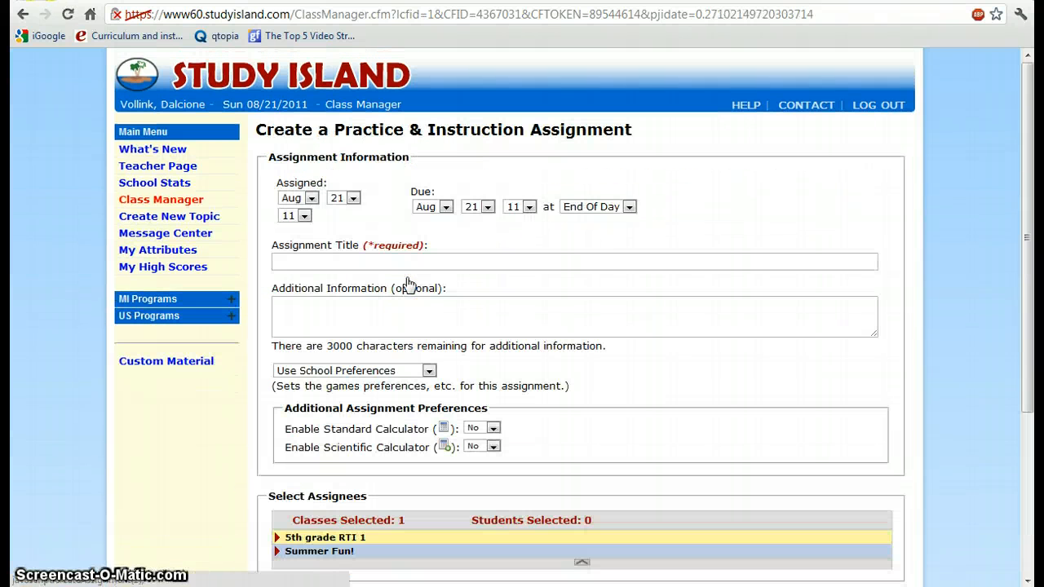
Set the assignment's assigned date to Aug 23
left_click_drag(1025, 116, 1030, 137)
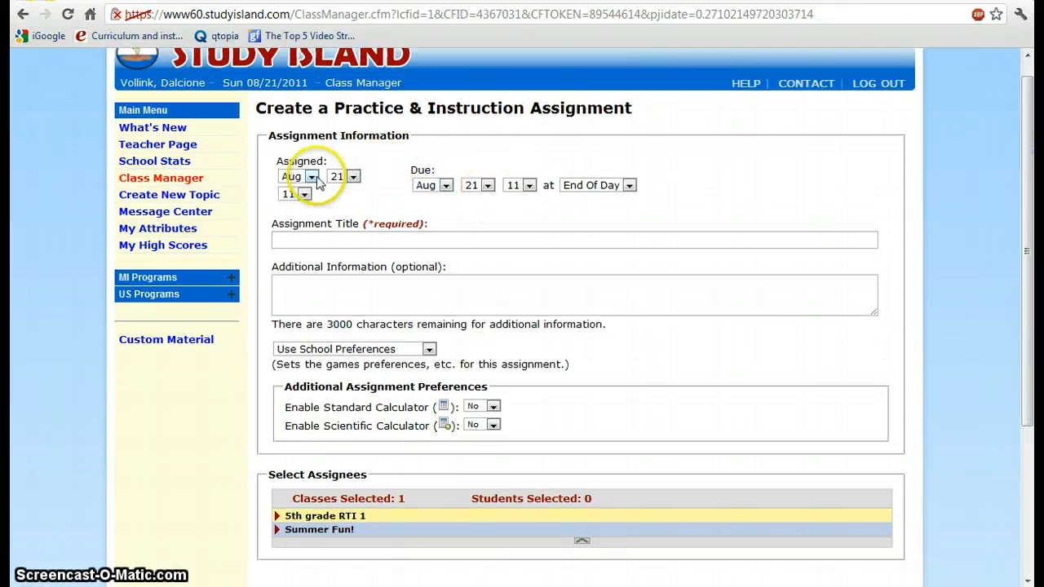
left_click(350, 178)
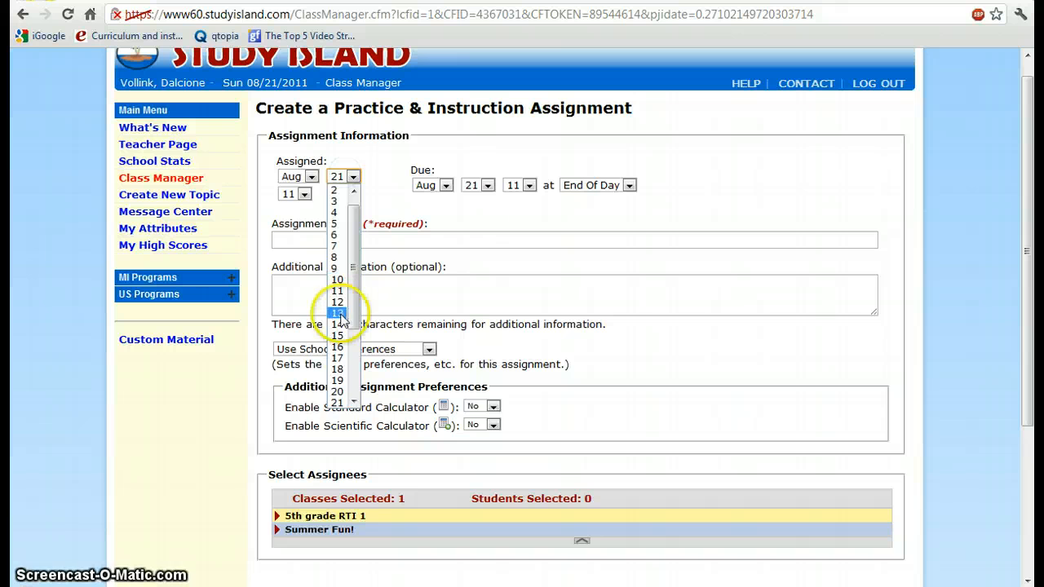
left_click(353, 401)
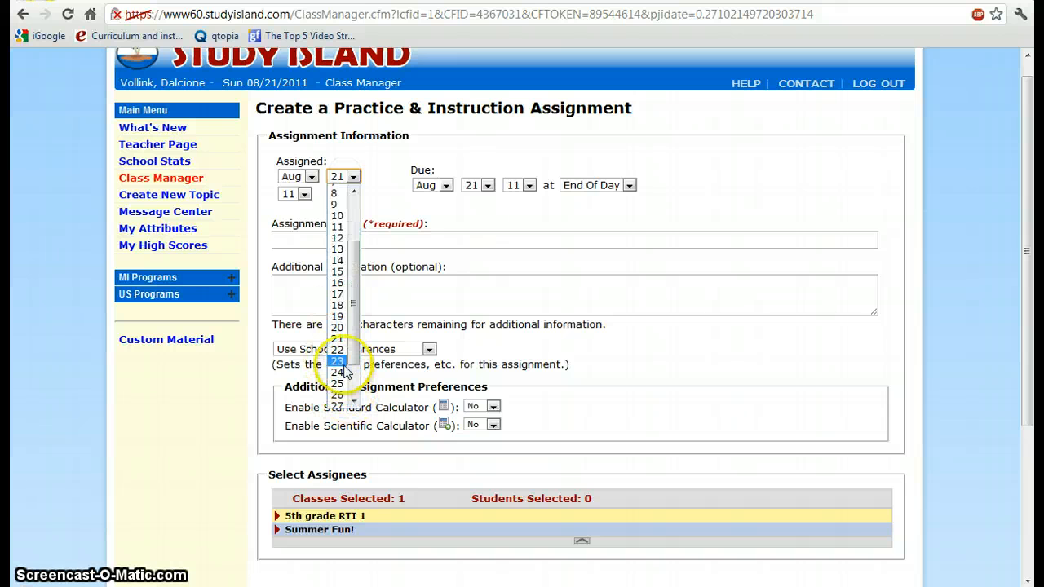
left_click(337, 360)
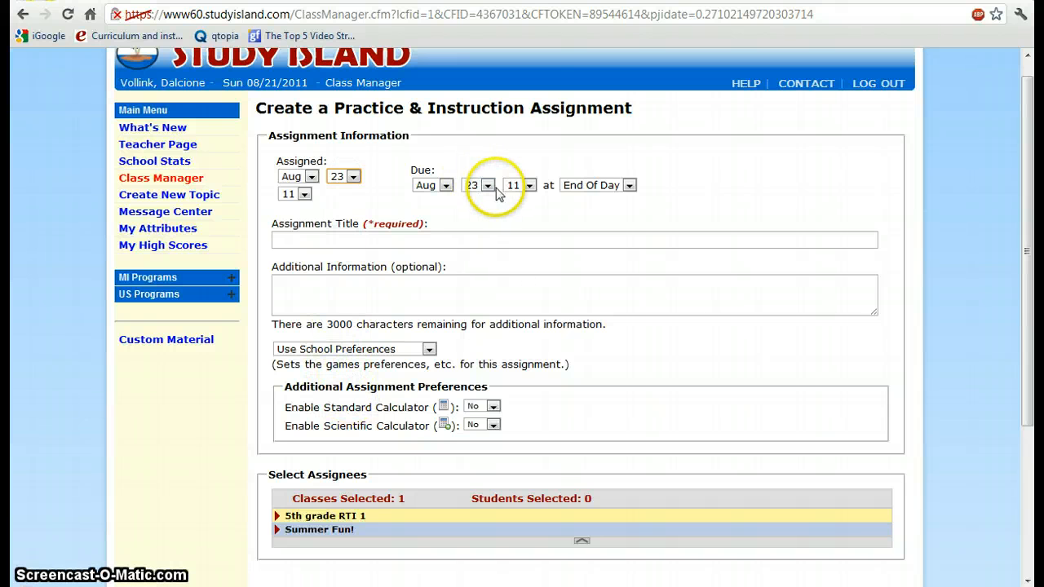
Set the assignment's due date to Sep 30
left_click(447, 185)
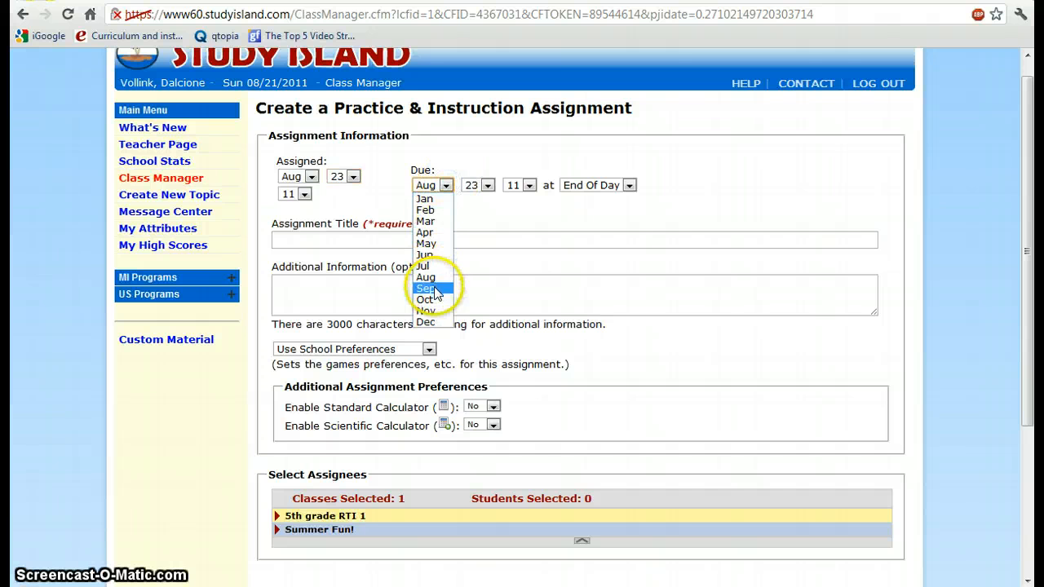
left_click(430, 288)
left_click(488, 185)
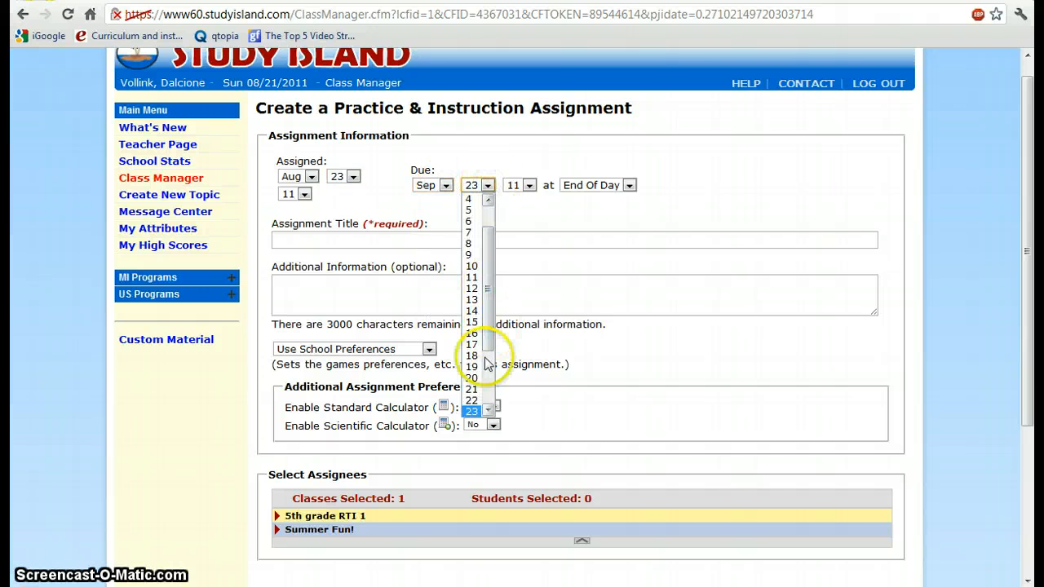
left_click(488, 412)
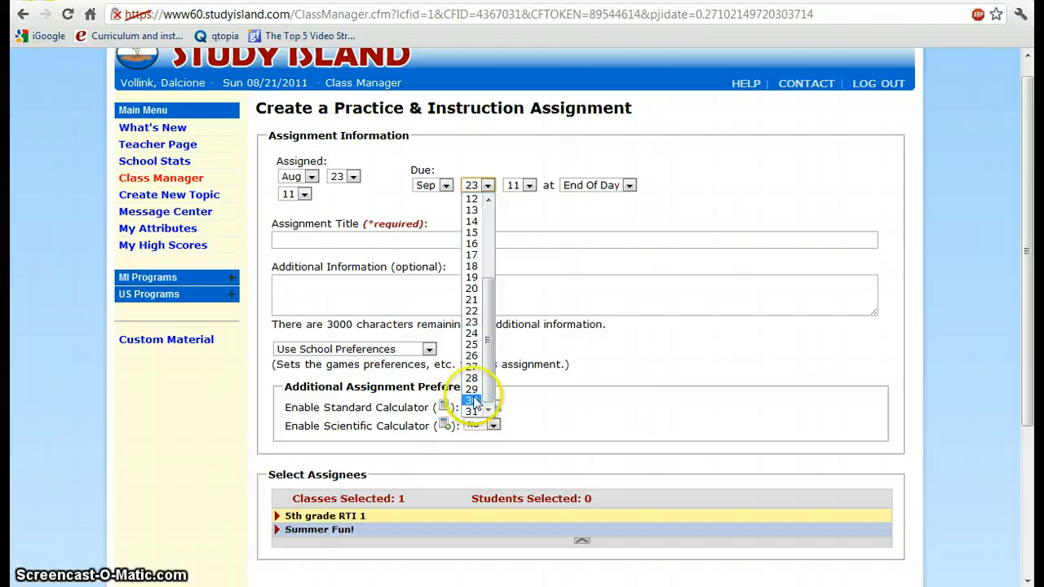
left_click(475, 402)
left_click(510, 235)
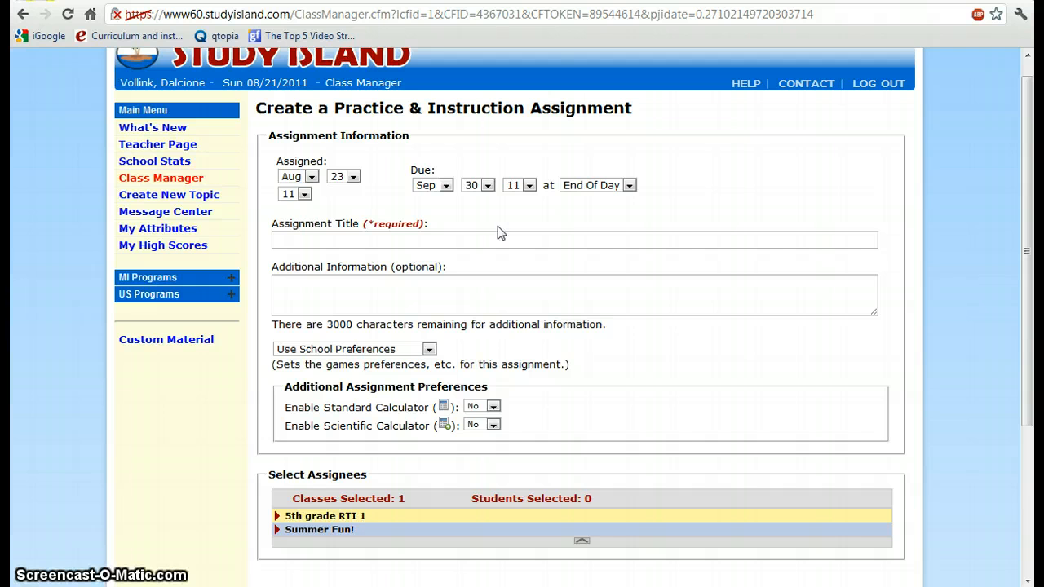
Title the assignment "Assignment #1" and leave the additional information blank
left_click(359, 237)
type("A")
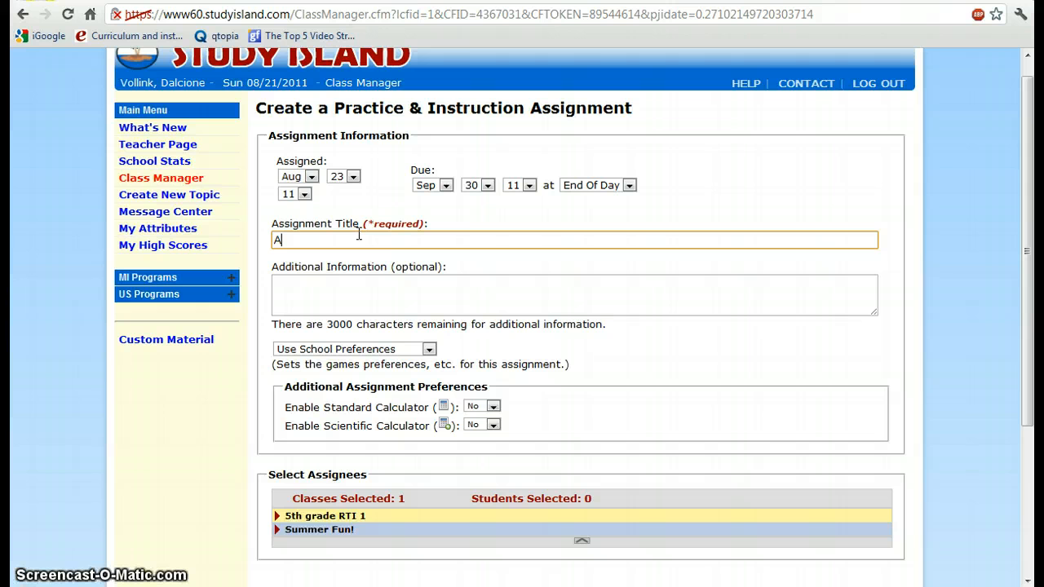
type("ssignment")
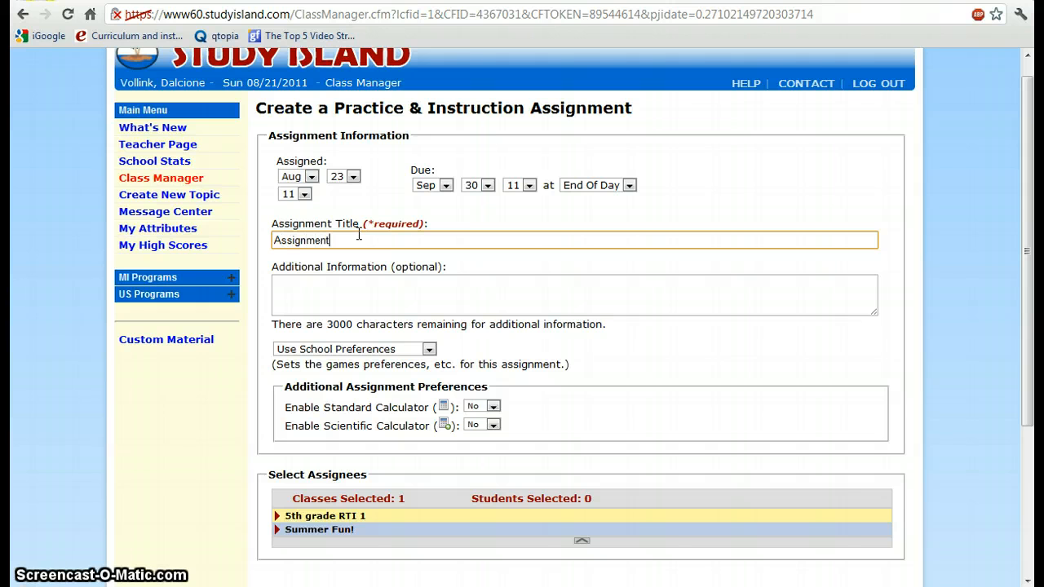
type(" #1")
left_click(352, 280)
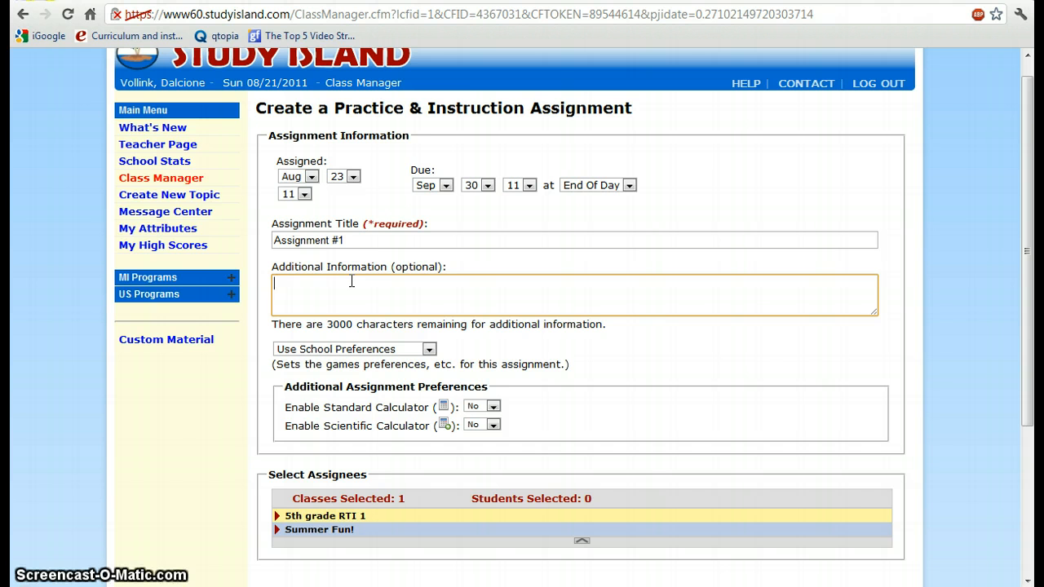
left_click(539, 432)
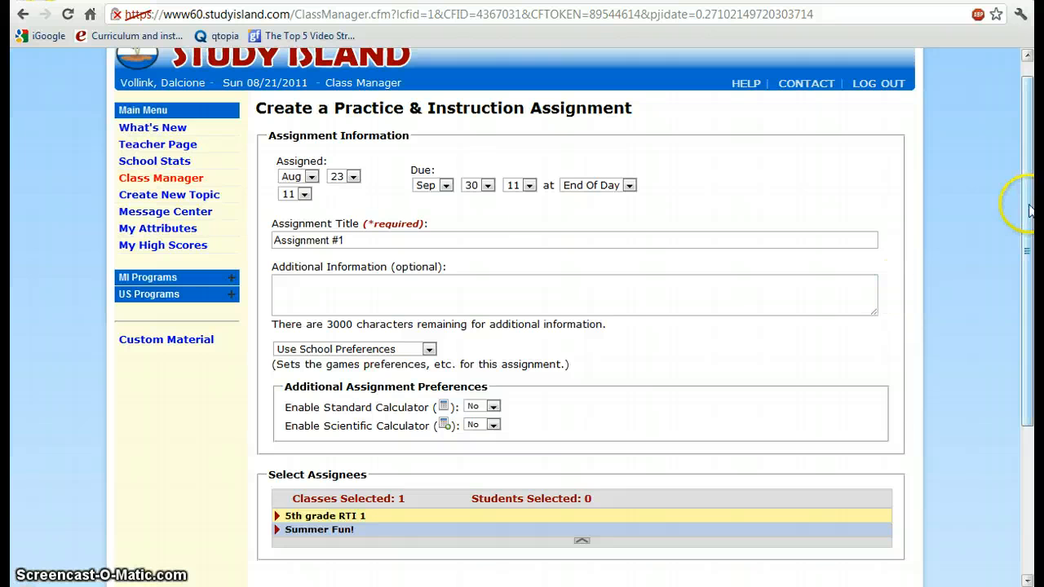
Load the topic list for the MI Programs 4th Grade Math subject in the assignment's topic selection
left_click_drag(1029, 233, 1029, 352)
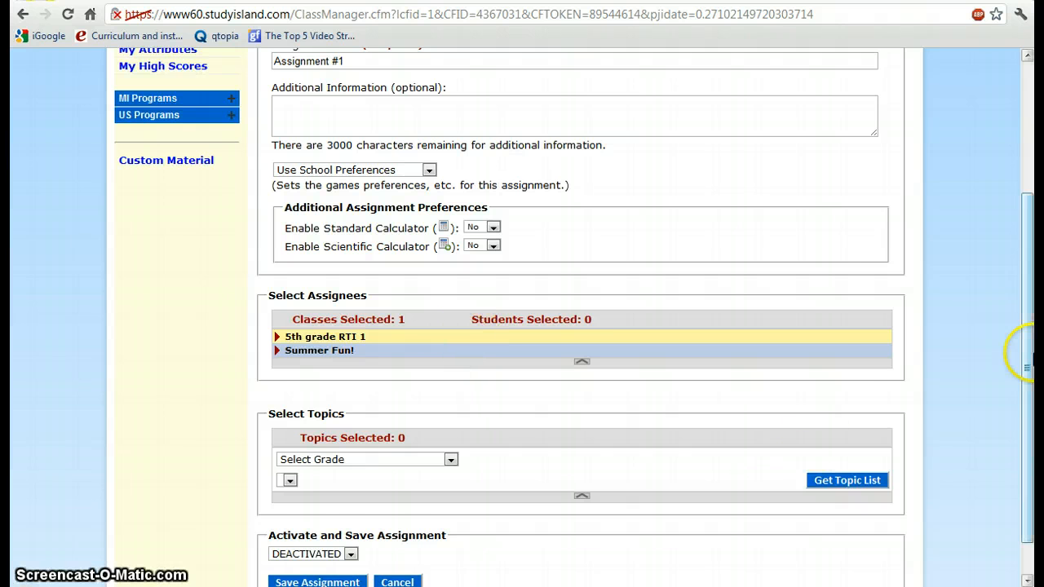
left_click_drag(1029, 381, 1029, 412)
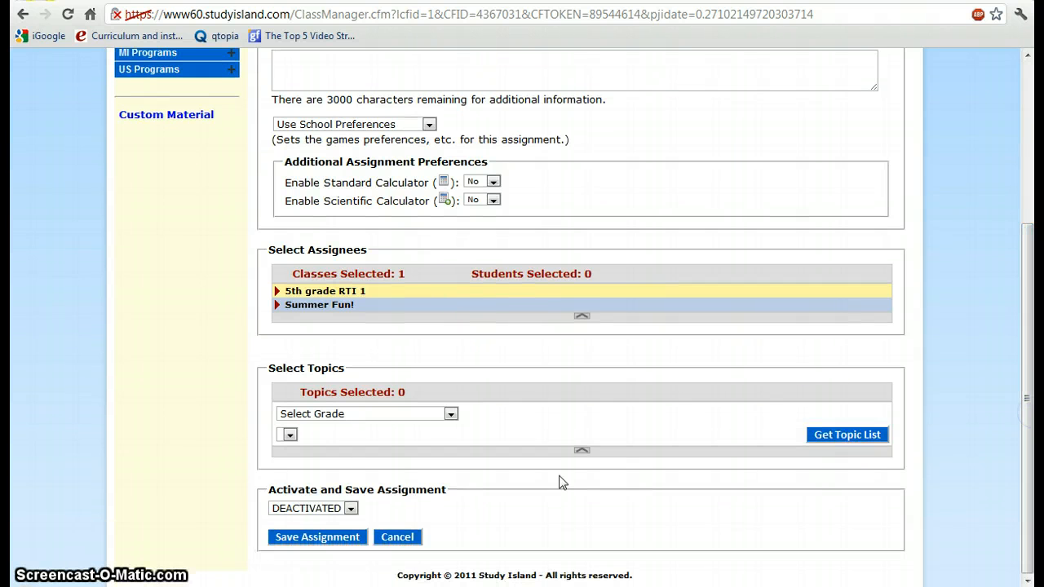
left_click(449, 421)
left_click(450, 415)
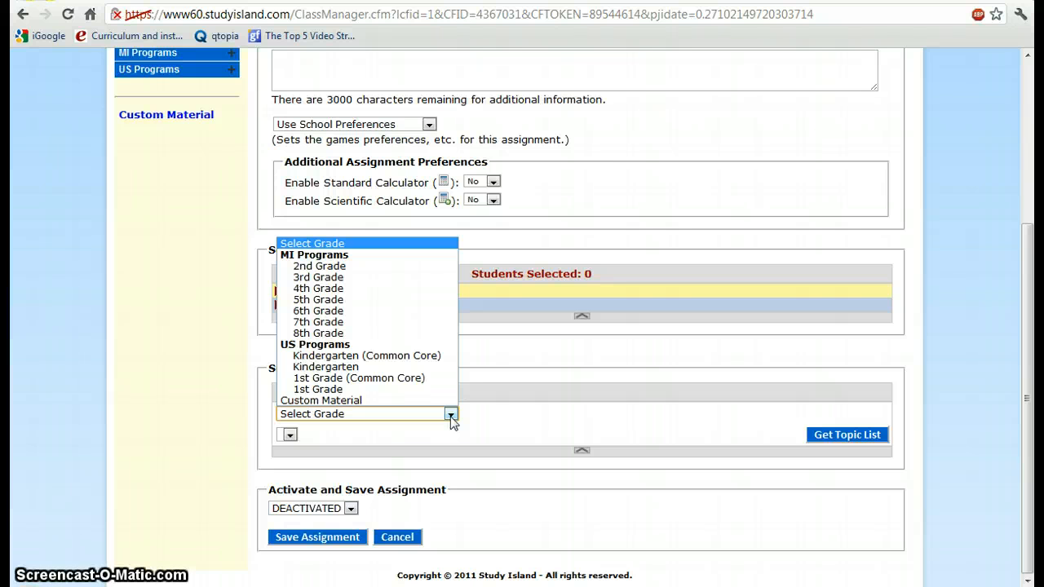
left_click(364, 290)
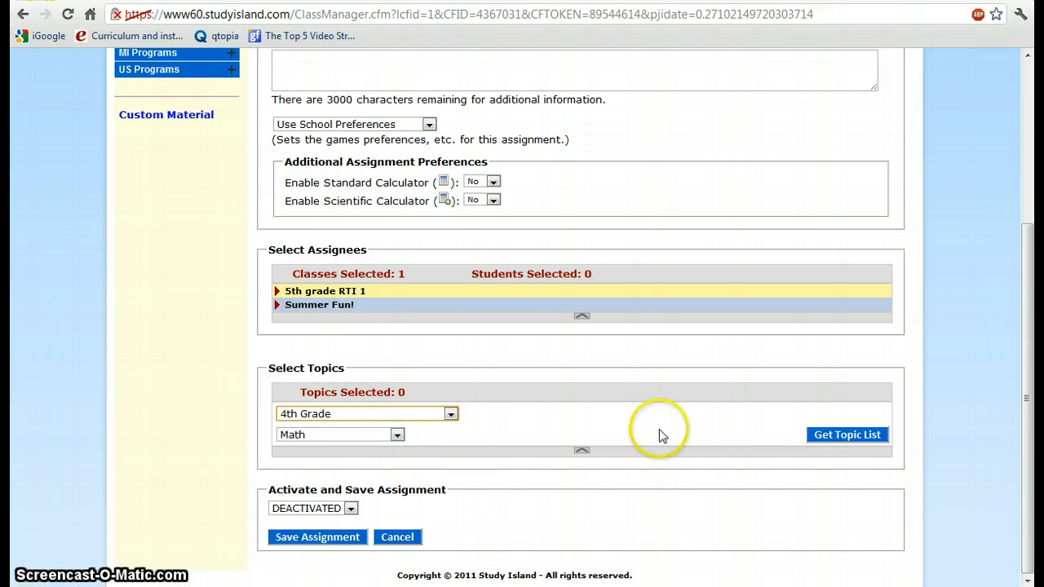
left_click(828, 435)
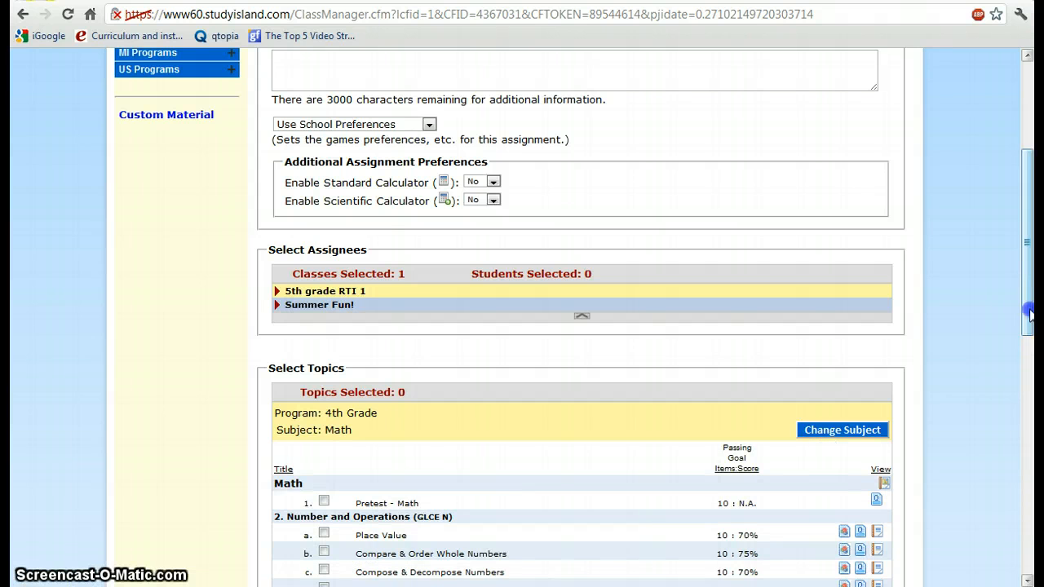
Select the Number and Operations topics Place Value through Multiply Whole Numbers, plus Fractions & Decimals, leaving the math pretest unselected
left_click_drag(1025, 338, 1027, 438)
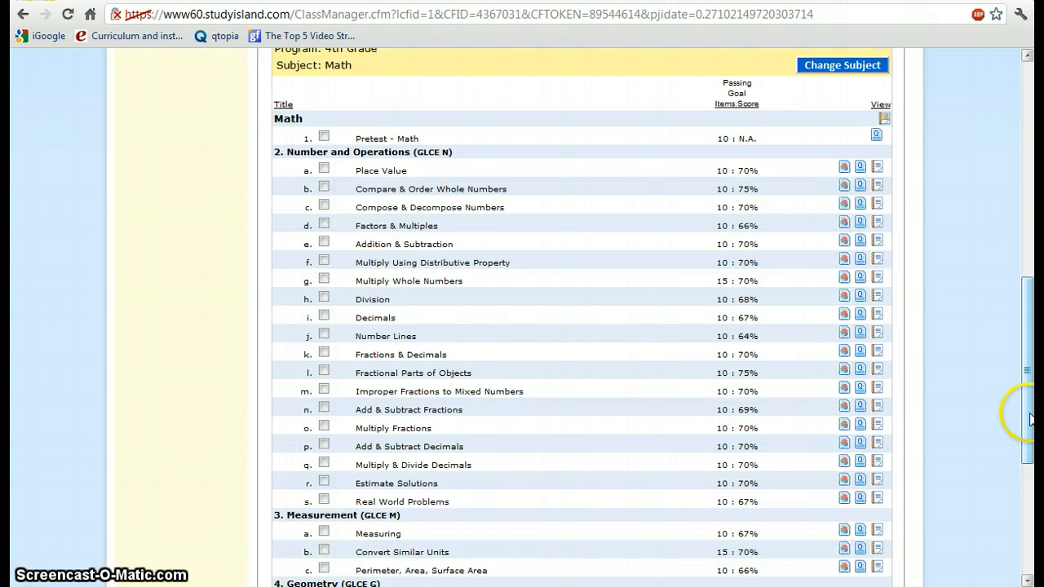
left_click_drag(1029, 416, 1026, 388)
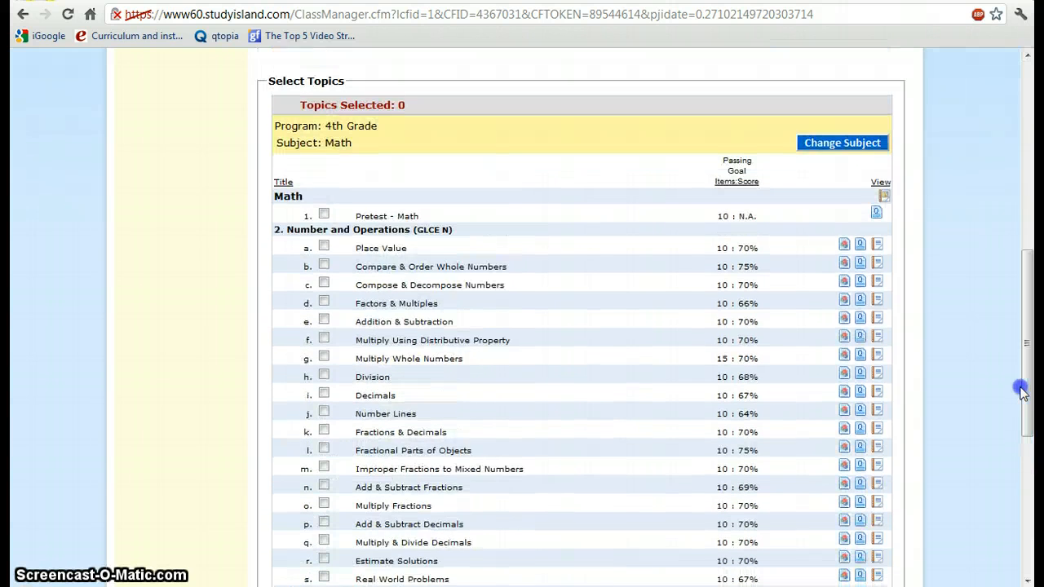
left_click(323, 214)
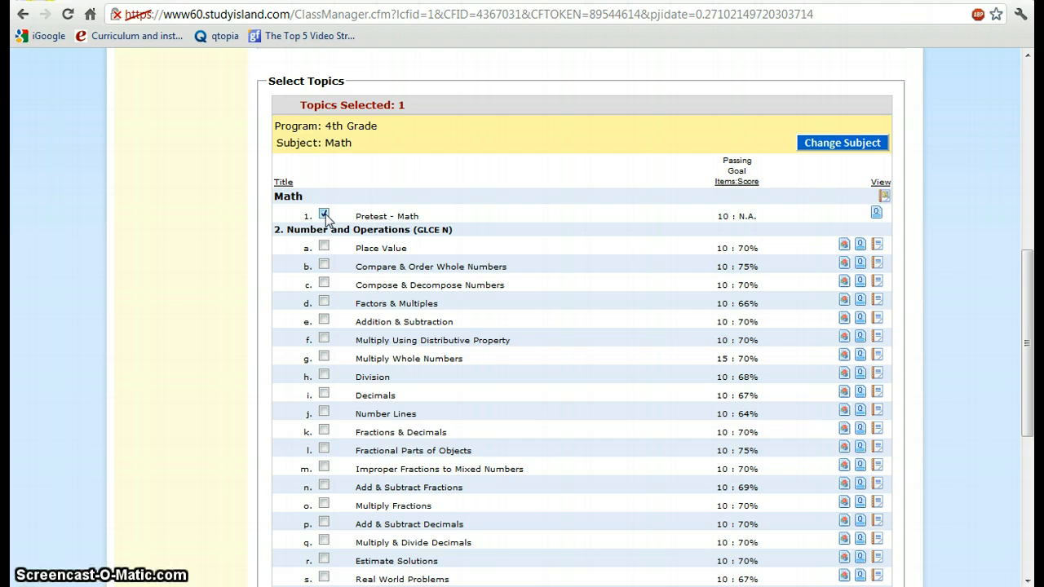
left_click(324, 214)
left_click(324, 247)
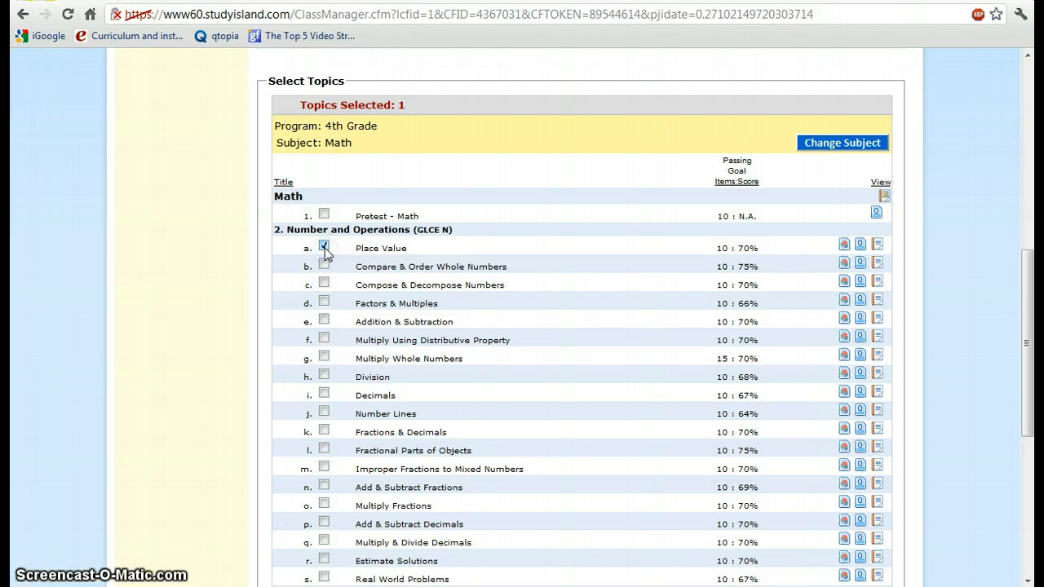
left_click(324, 265)
left_click(324, 283)
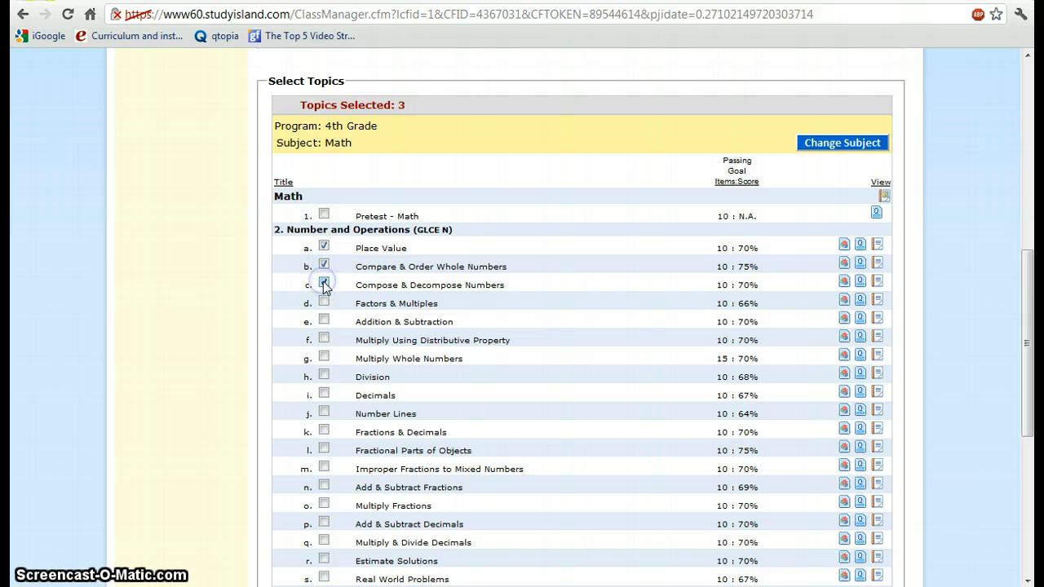
left_click(323, 302)
left_click(324, 320)
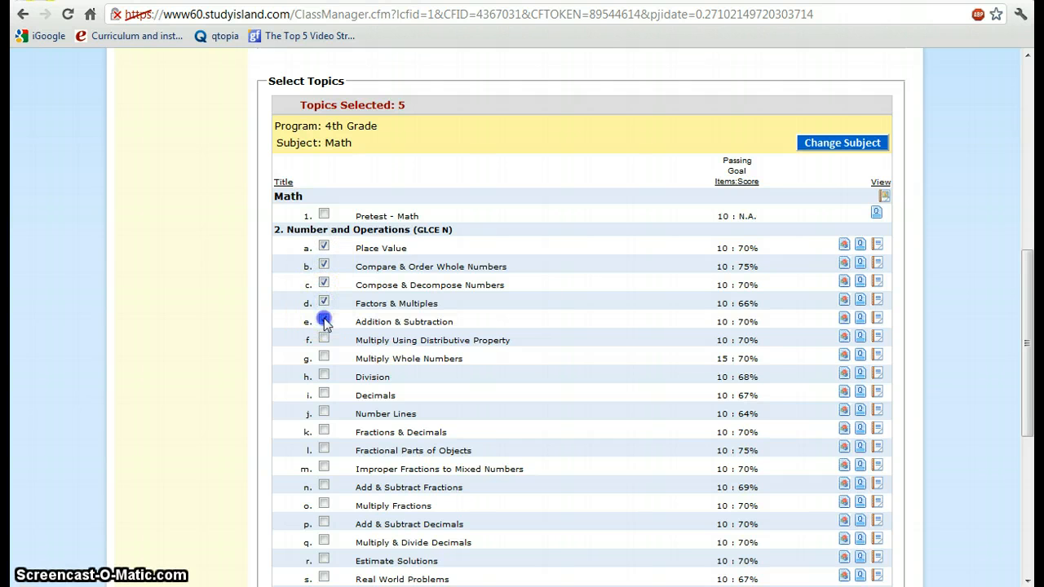
left_click(323, 338)
left_click(324, 357)
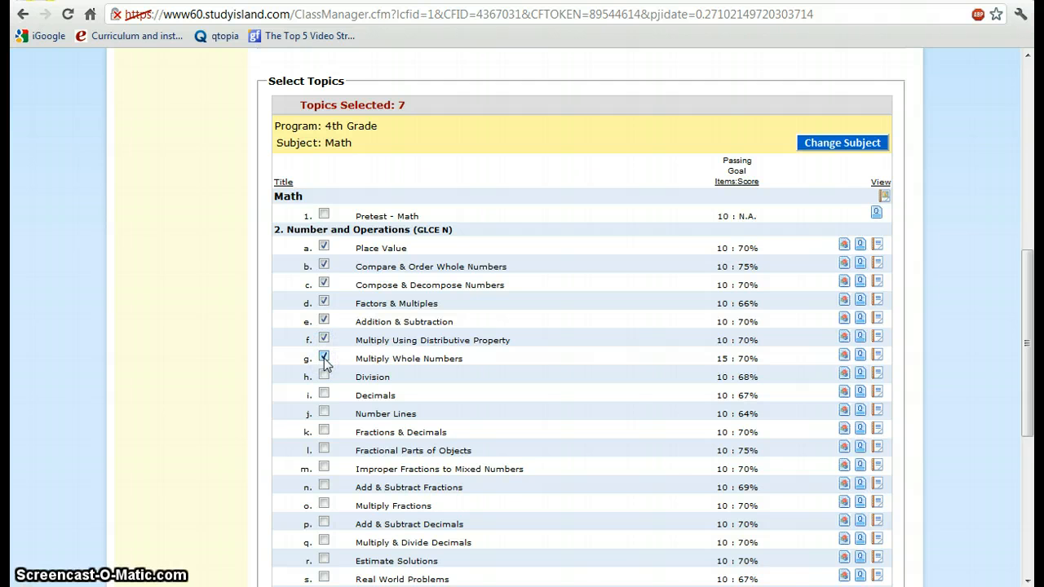
left_click(324, 430)
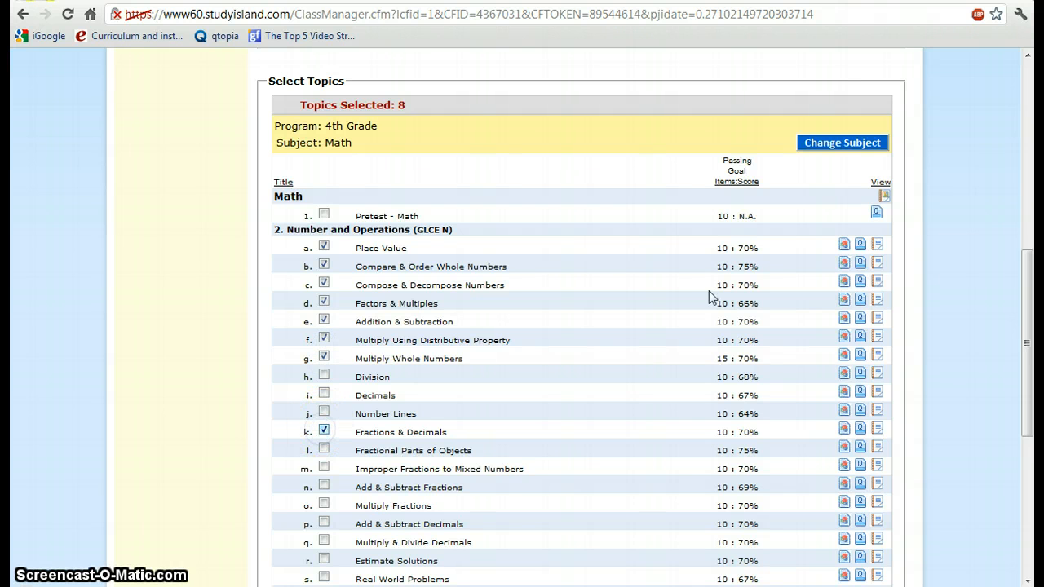
Preview the lesson for the Place Value topic and close its window
left_click_drag(1025, 256, 1029, 308)
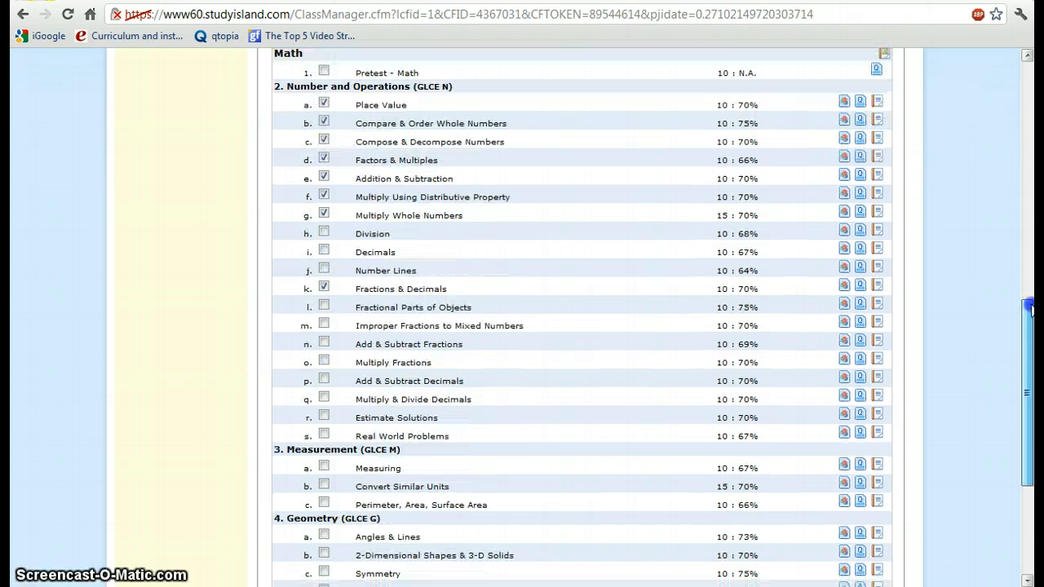
left_click(844, 103)
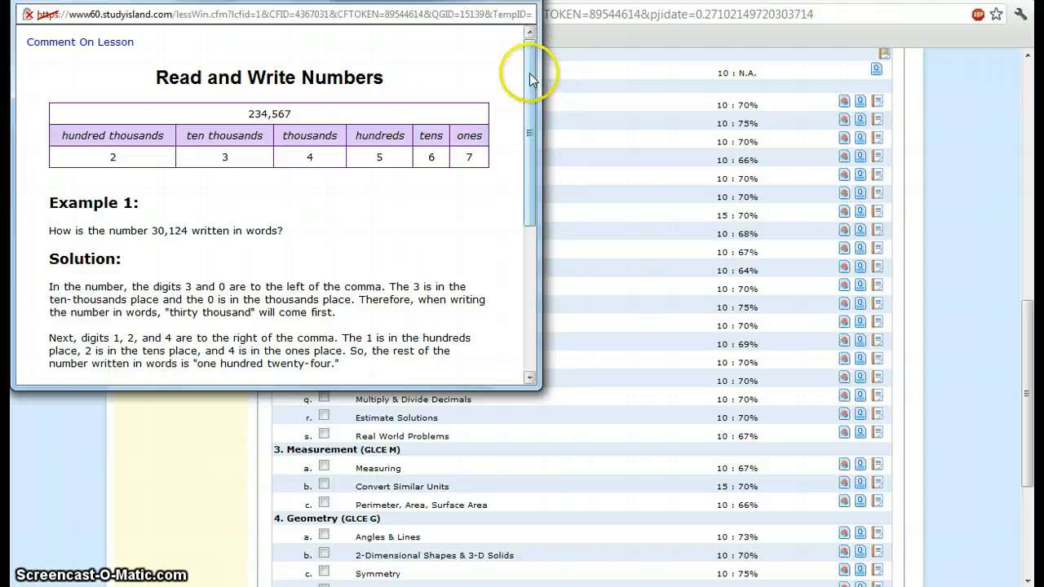
mouse_move(529, 70)
left_mouse_down()
mouse_move(533, 141)
mouse_move(535, 75)
left_mouse_up()
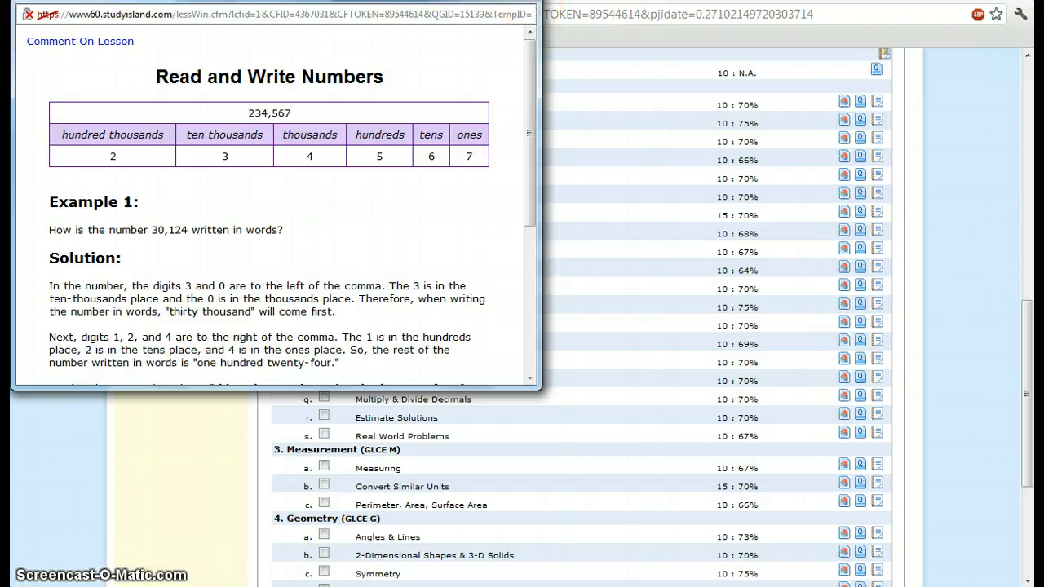
left_click(530, 1)
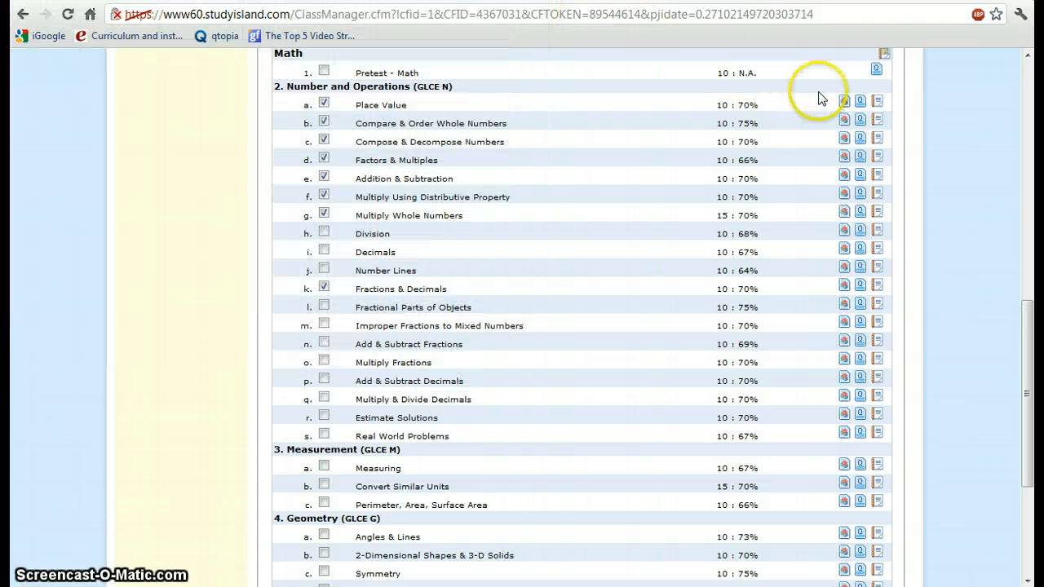
Review the Place Value topic's practice questions with their explanations and the GLCE standards it covers, closing each window
left_click(861, 100)
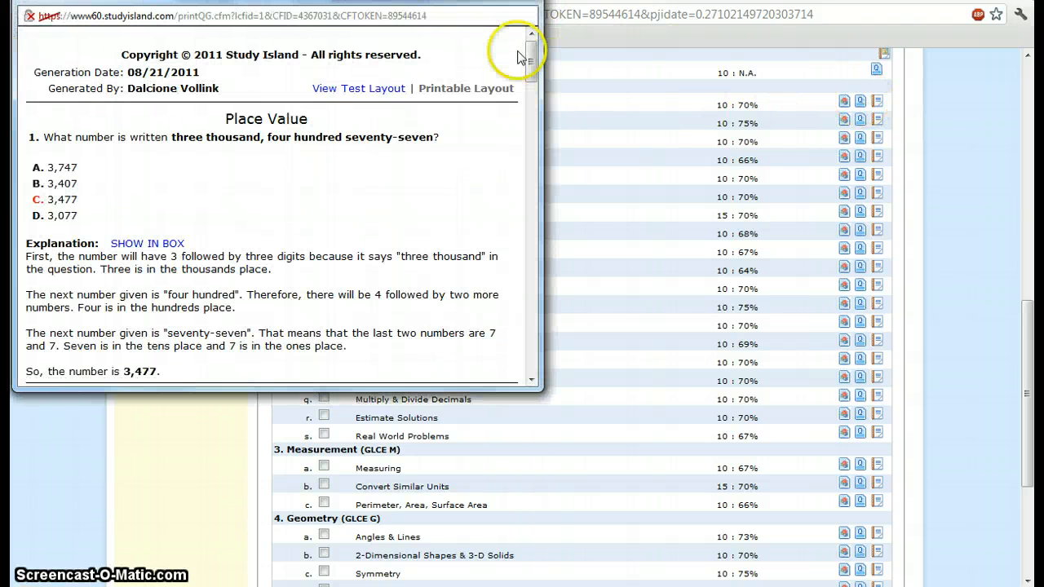
mouse_move(531, 65)
left_mouse_down()
mouse_move(523, 80)
mouse_move(526, 59)
left_mouse_up()
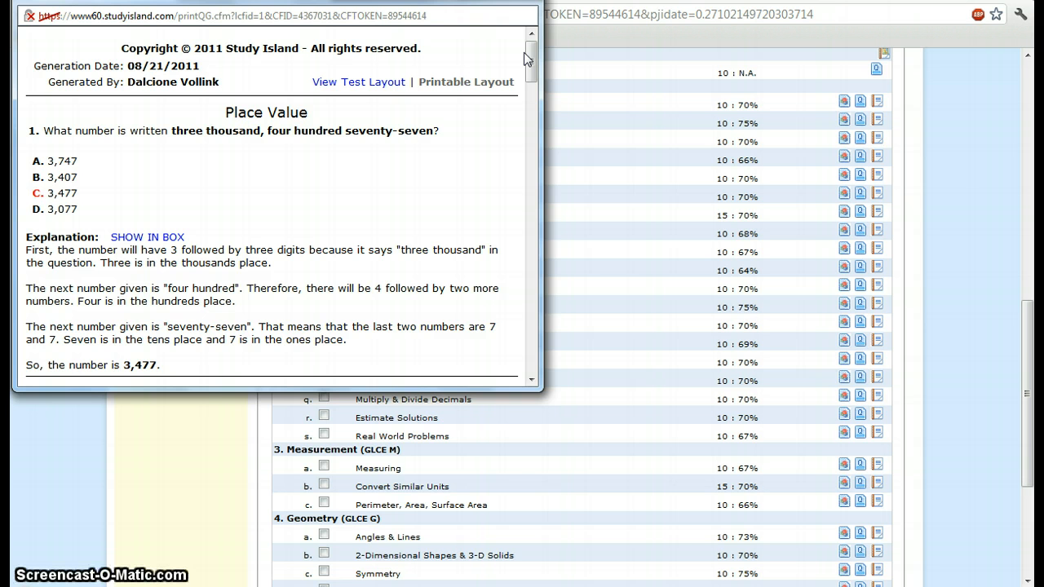
mouse_move(528, 57)
left_mouse_down()
mouse_move(531, 49)
mouse_move(536, 70)
left_mouse_up()
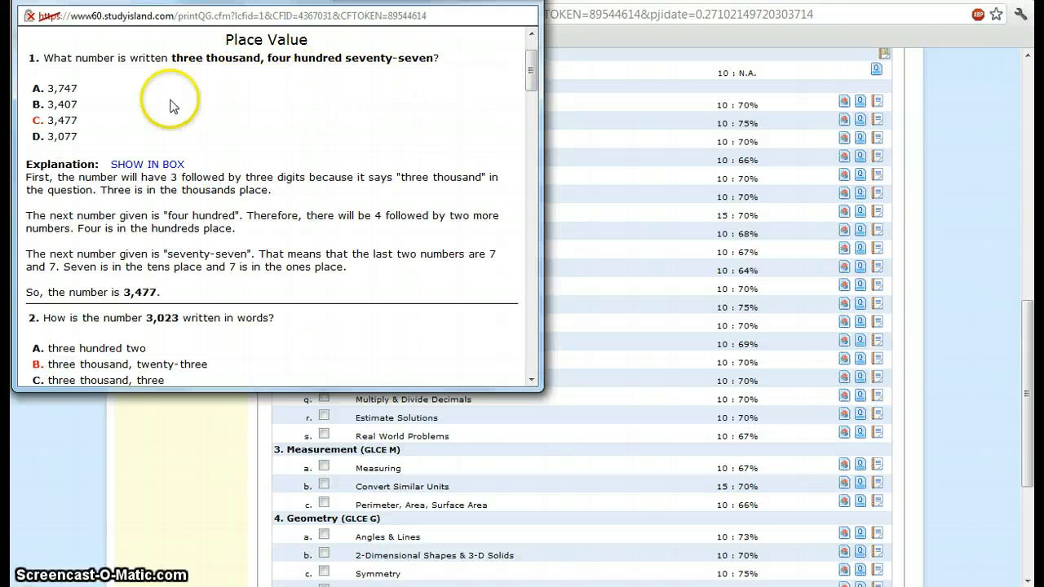
mouse_move(536, 70)
left_mouse_down()
mouse_move(524, 250)
mouse_move(530, 57)
left_mouse_up()
left_click(781, 122)
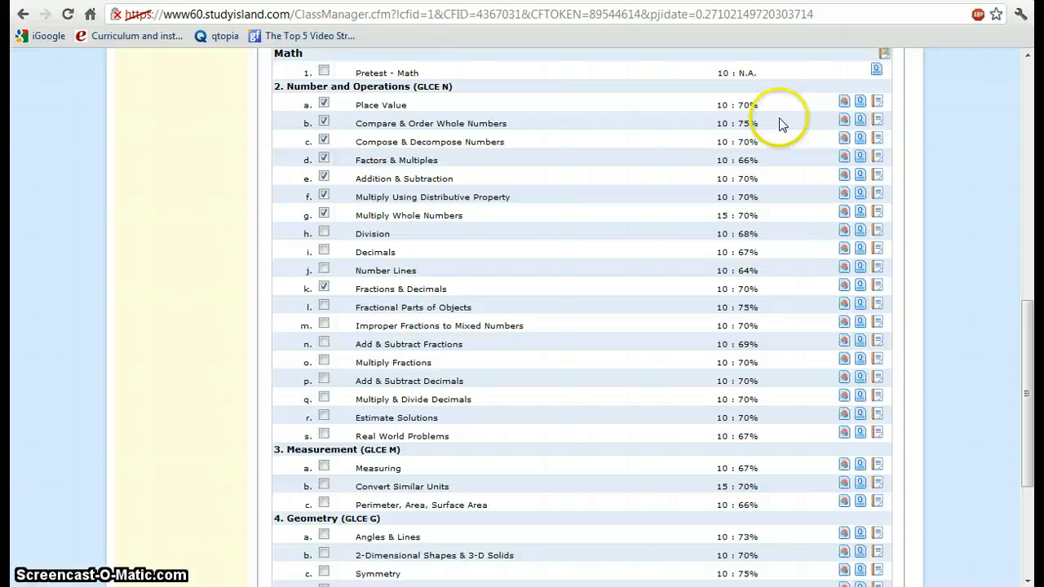
left_click(877, 103)
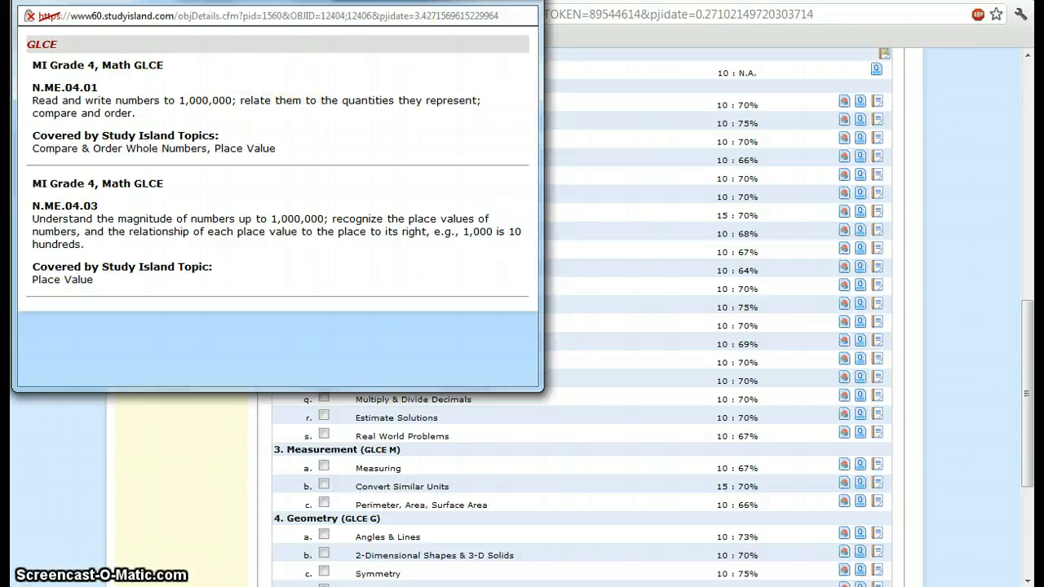
left_click(523, 1)
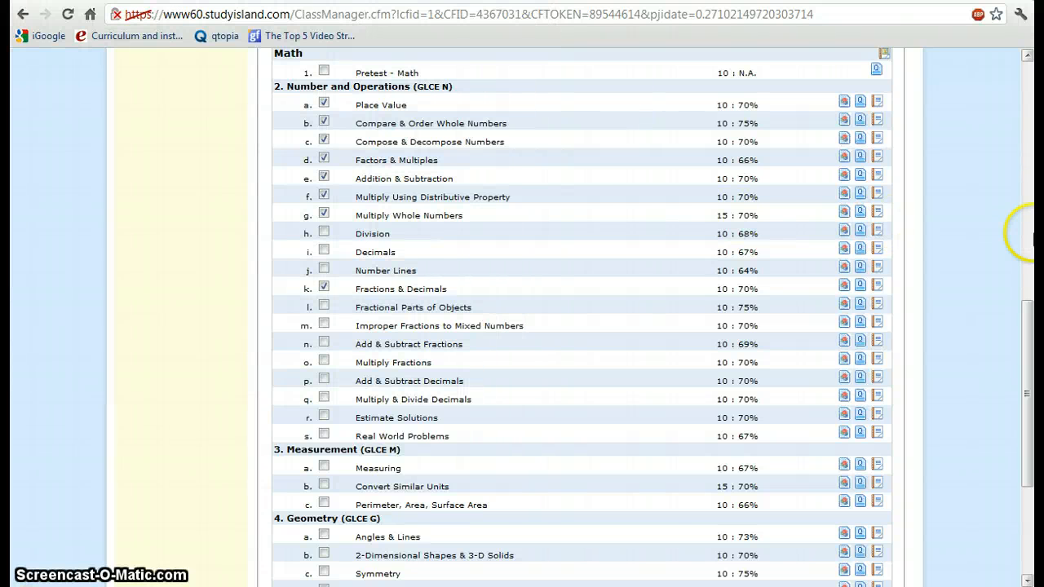
Select the Geometry topics Angles & Lines, 2-Dimensional Shapes & 3-D Solids, Symmetry and Object Transformations
left_click_drag(1026, 314, 1025, 399)
left_click(324, 291)
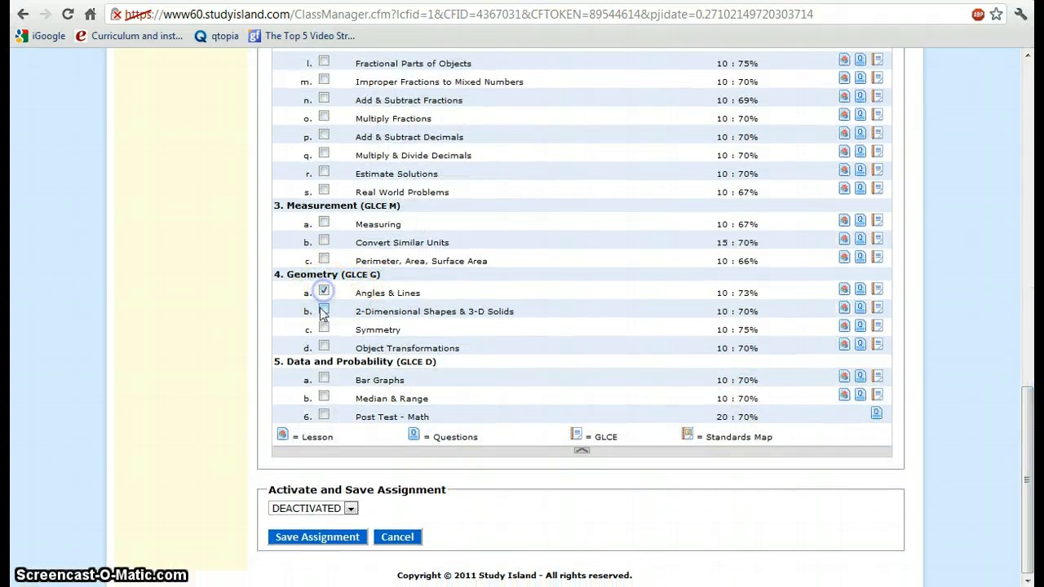
left_click(324, 309)
left_click(323, 328)
left_click(323, 346)
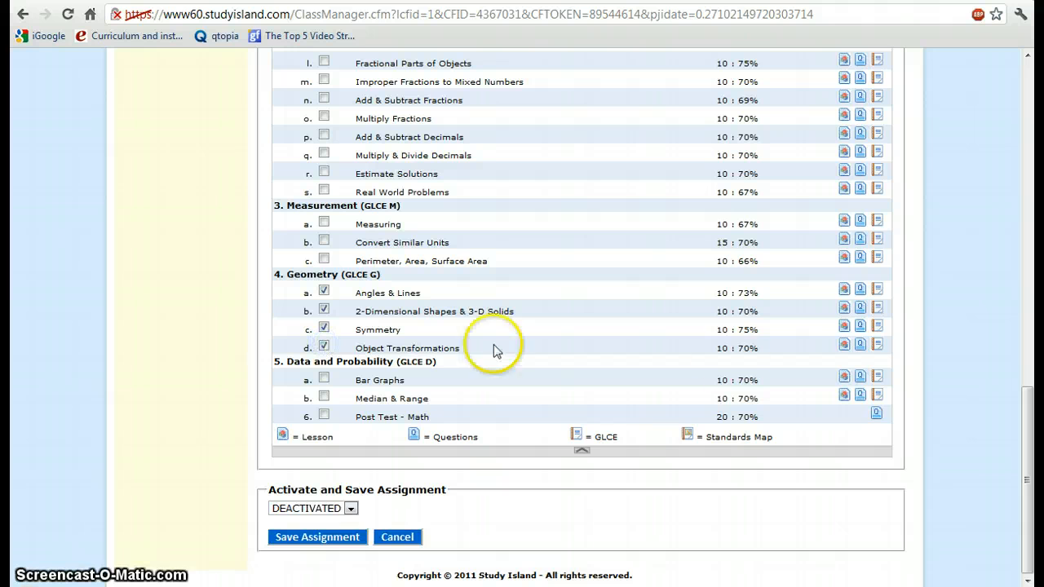
Set the assignment's status to ACTIVATED and save the assignment
left_click(350, 508)
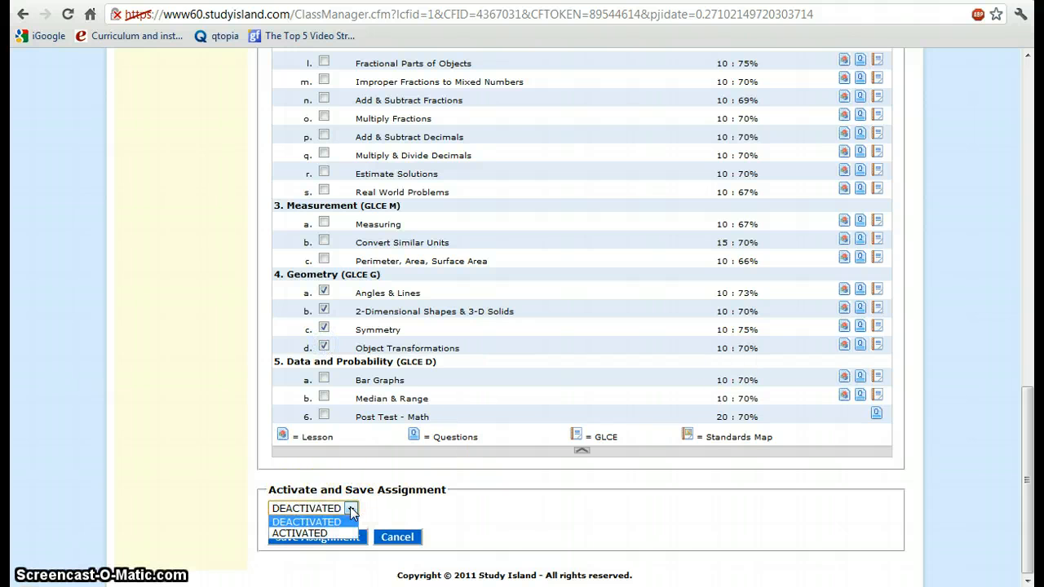
left_click(333, 526)
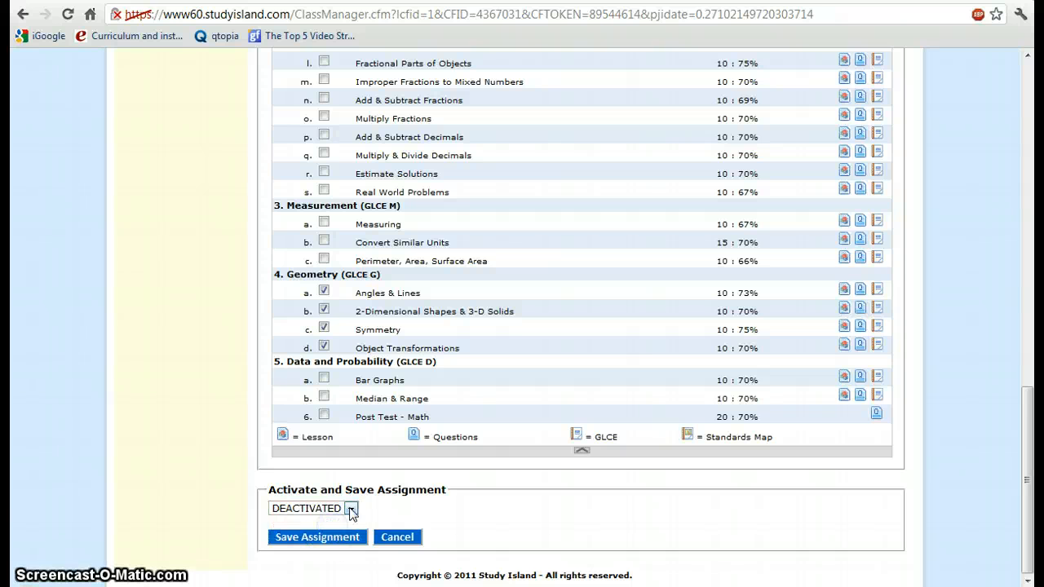
left_click(350, 508)
left_click(330, 527)
left_click(339, 537)
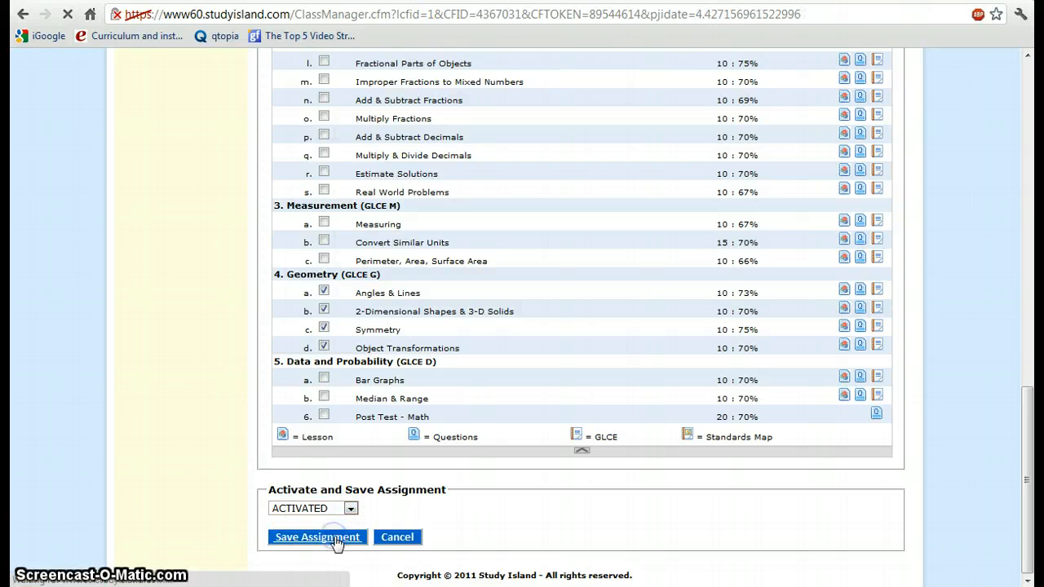